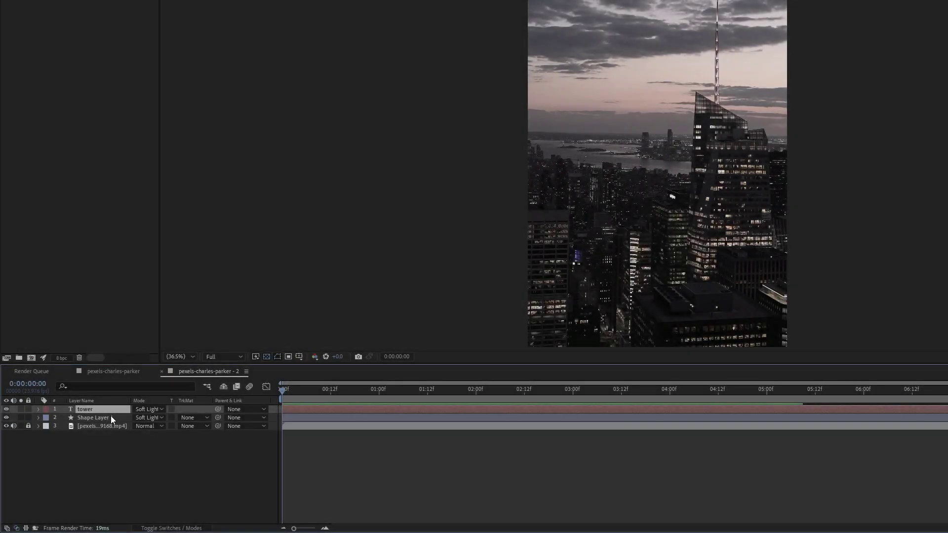
# Reveal Position for the TOWER and box layers and set a Position keyframe on Shape Layer 1.
pyautogui.click(111, 417)
pyautogui.press('p')
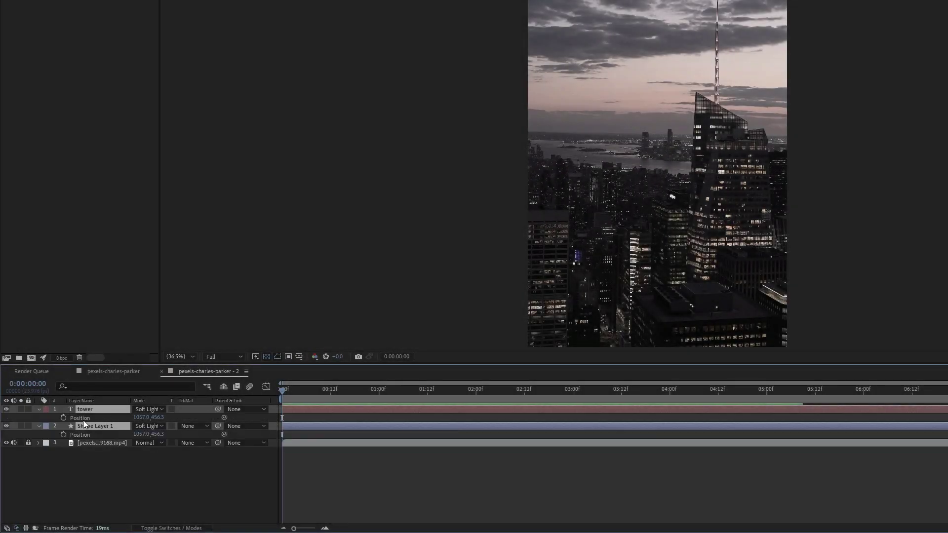
pyautogui.click(64, 434)
# Scrub ahead to 0:00:05:12 to preview the TOWER label above the antenna.
pyautogui.moveTo(284, 392); pyautogui.dragTo(456, 425)
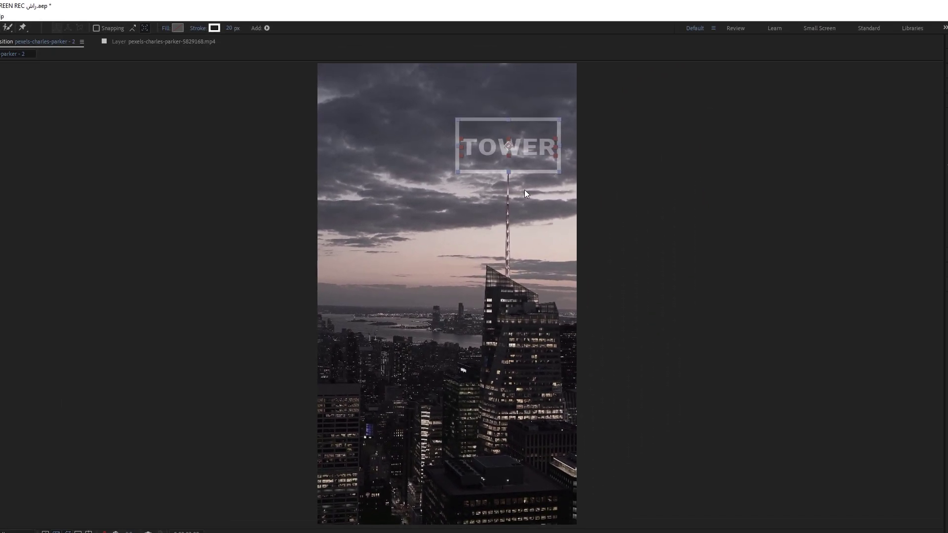
pyautogui.click(515, 171)
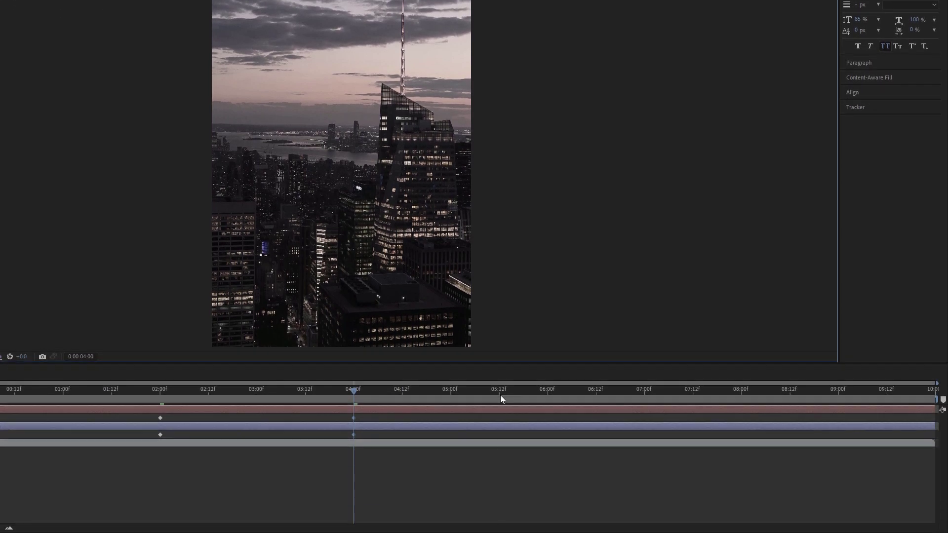
pyautogui.click(501, 396)
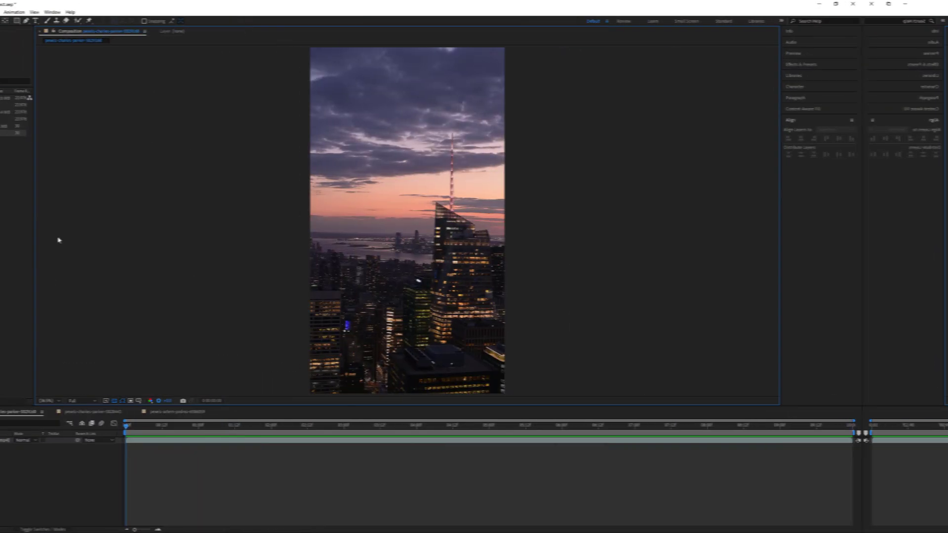
# Show the Tracker panel and start a Transform motion track on the city video layer.
pyautogui.click(138, 11)
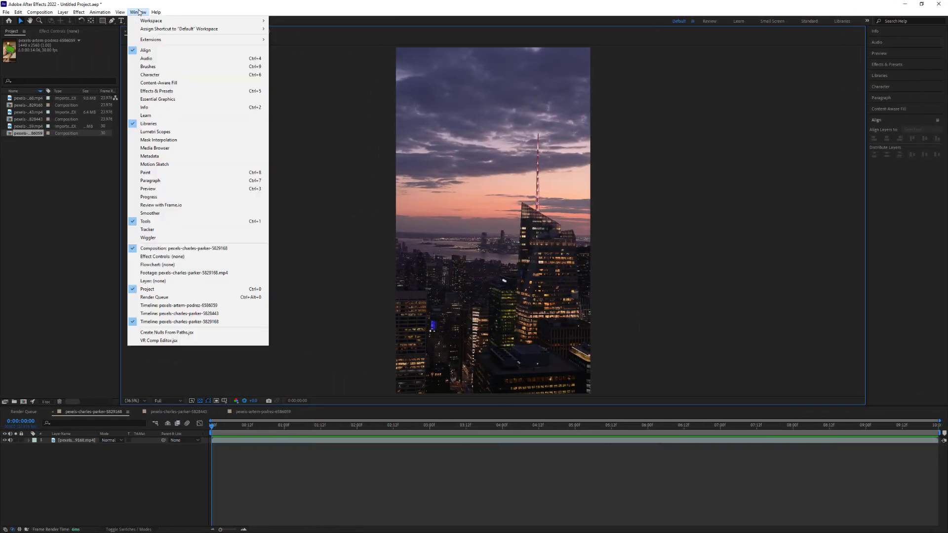
pyautogui.click(173, 230)
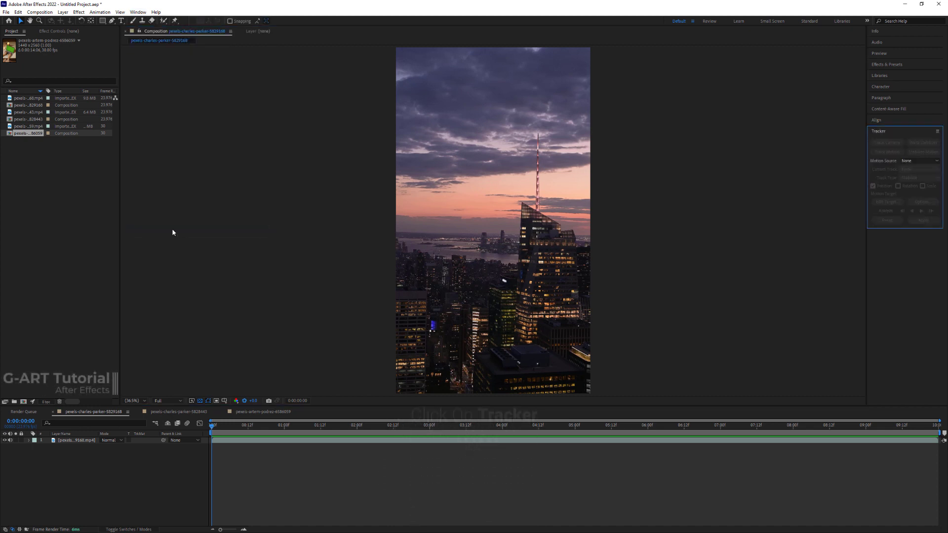
pyautogui.click(446, 257)
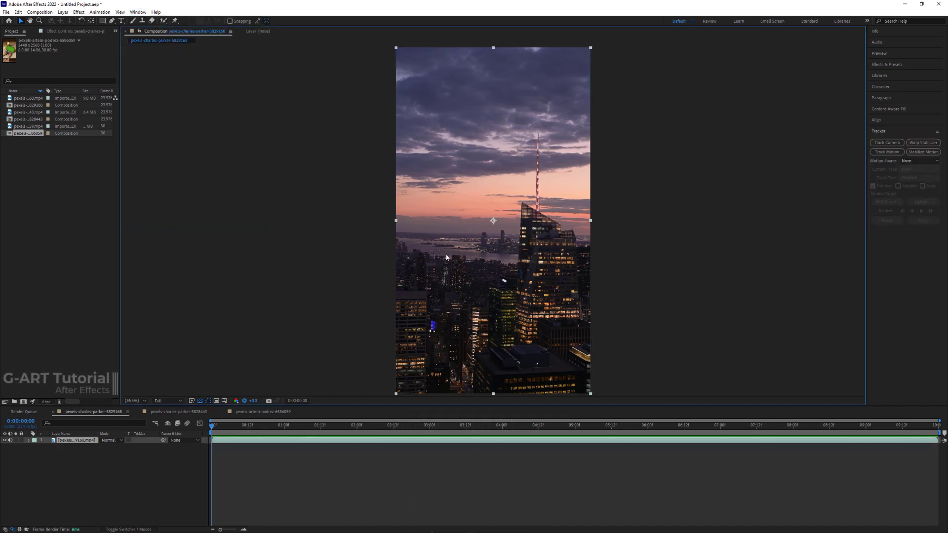
pyautogui.click(887, 152)
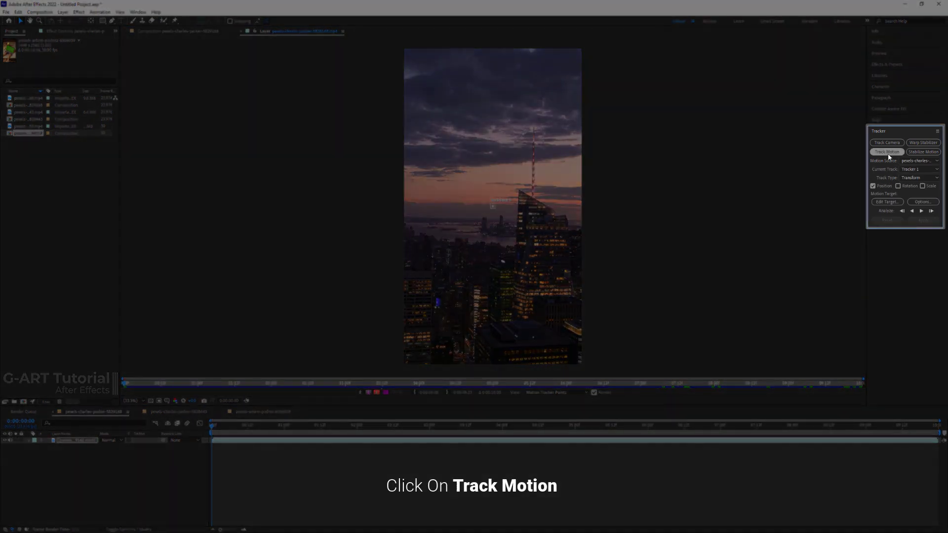
pyautogui.click(936, 178)
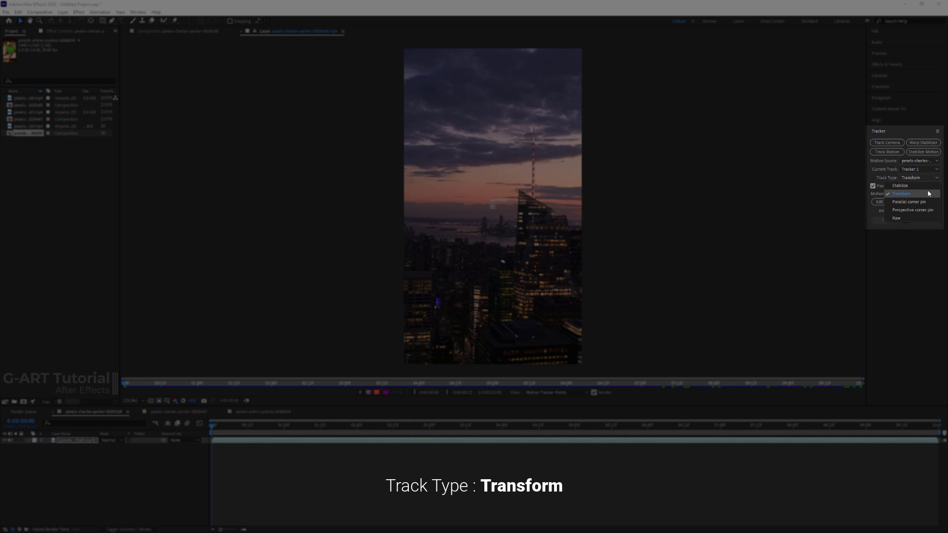
pyautogui.click(928, 194)
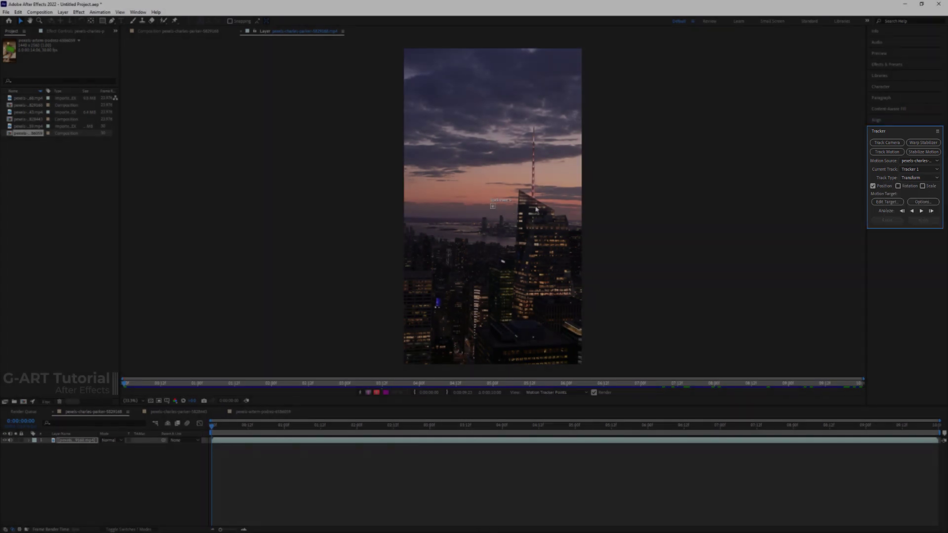
# Zoom the Layer panel and drag Track Point 1 onto the antenna tip.
pyautogui.scroll(7, 492, 211)
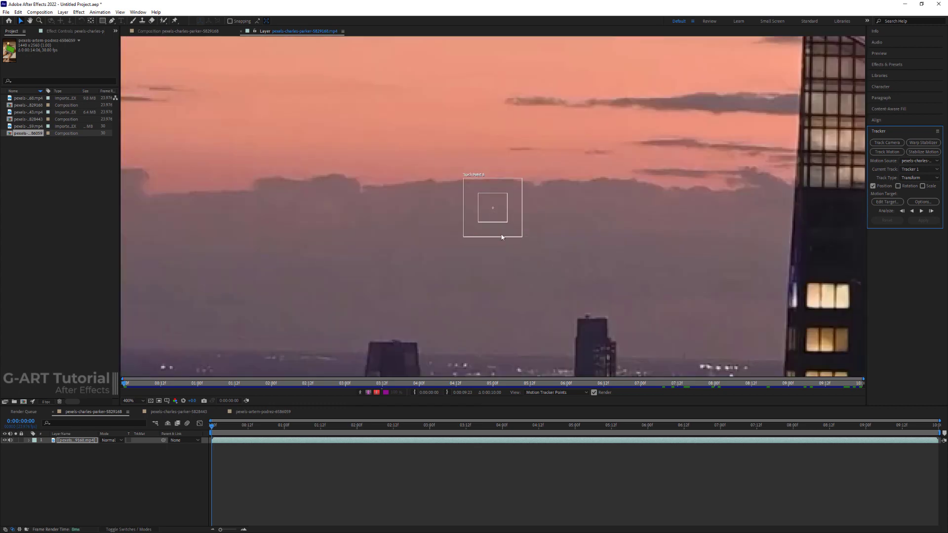
pyautogui.scroll(-6, 501, 237)
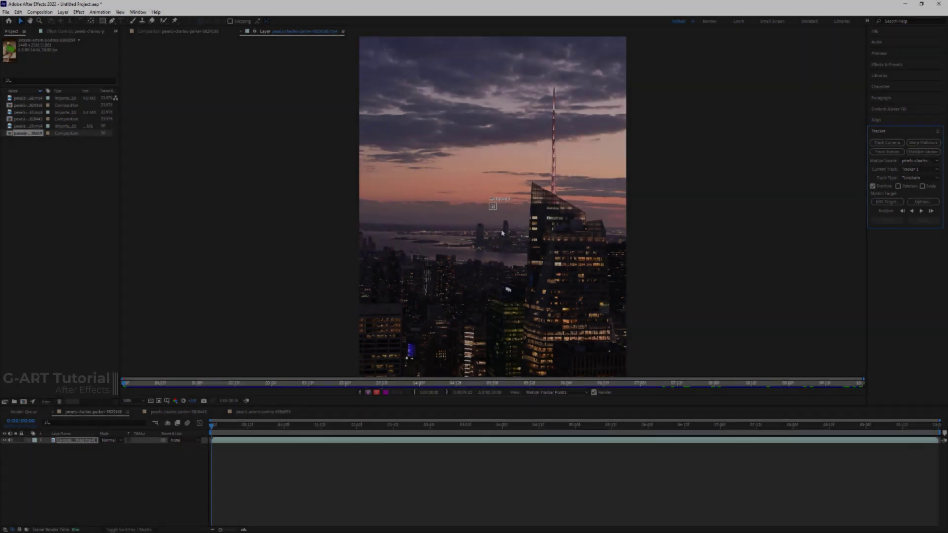
pyautogui.moveTo(493, 207); pyautogui.dragTo(553, 92)
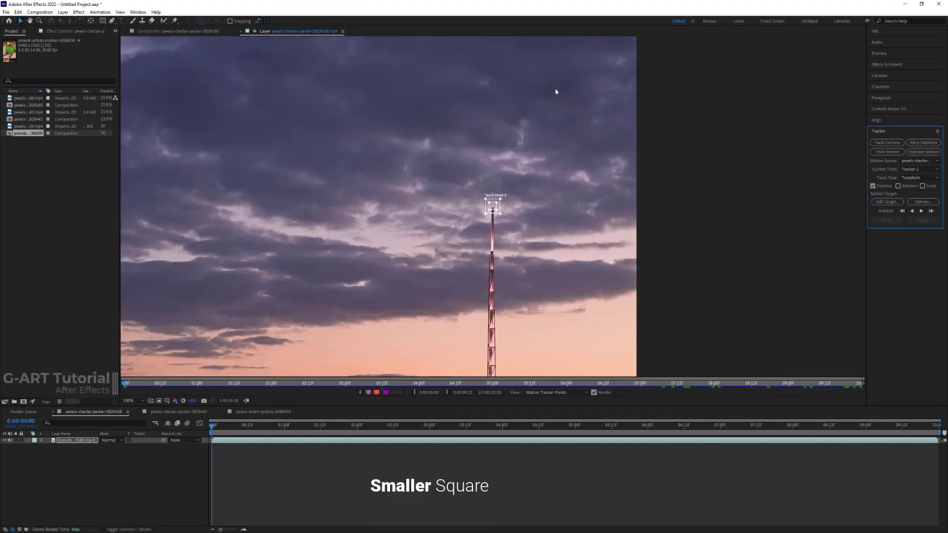
pyautogui.scroll(1, 503, 213)
pyautogui.moveTo(505, 221); pyautogui.dragTo(506, 221)
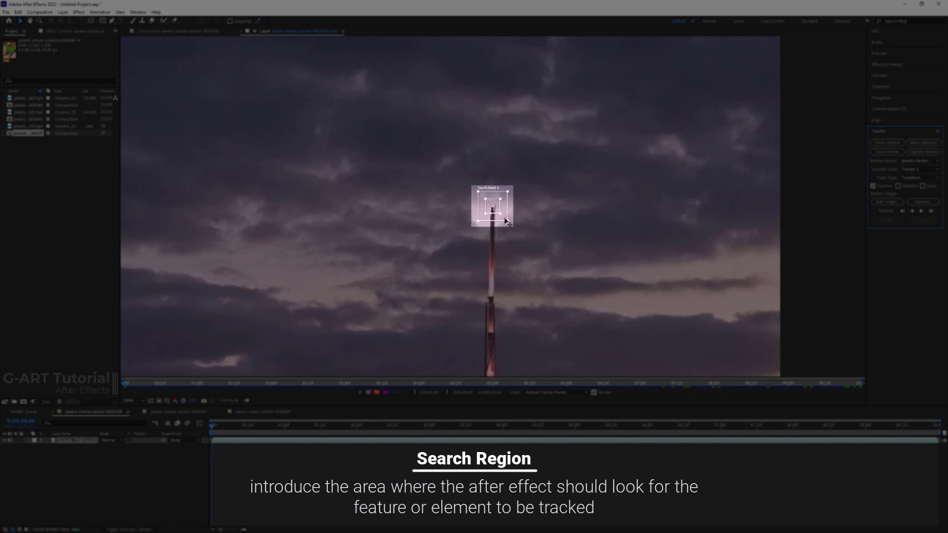
pyautogui.moveTo(506, 221); pyautogui.dragTo(506, 221)
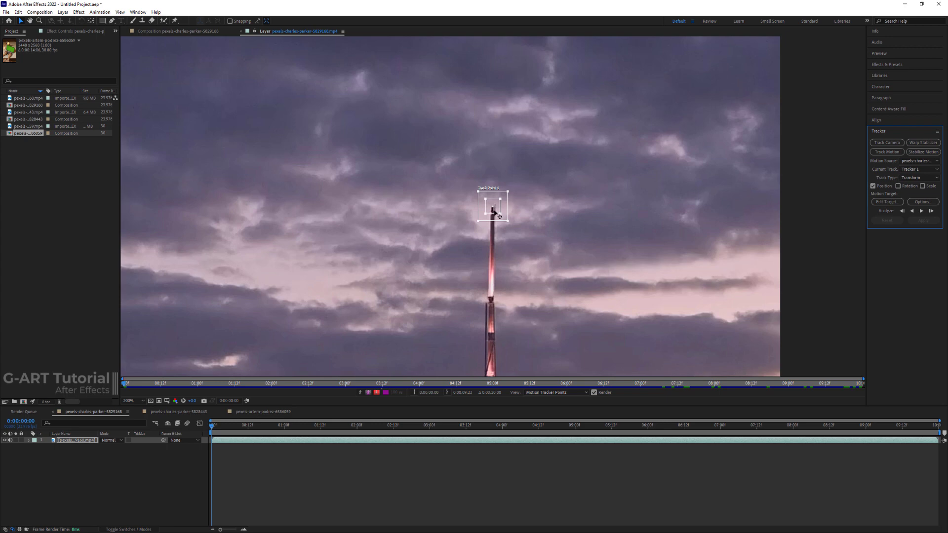
pyautogui.moveTo(495, 213); pyautogui.dragTo(496, 215)
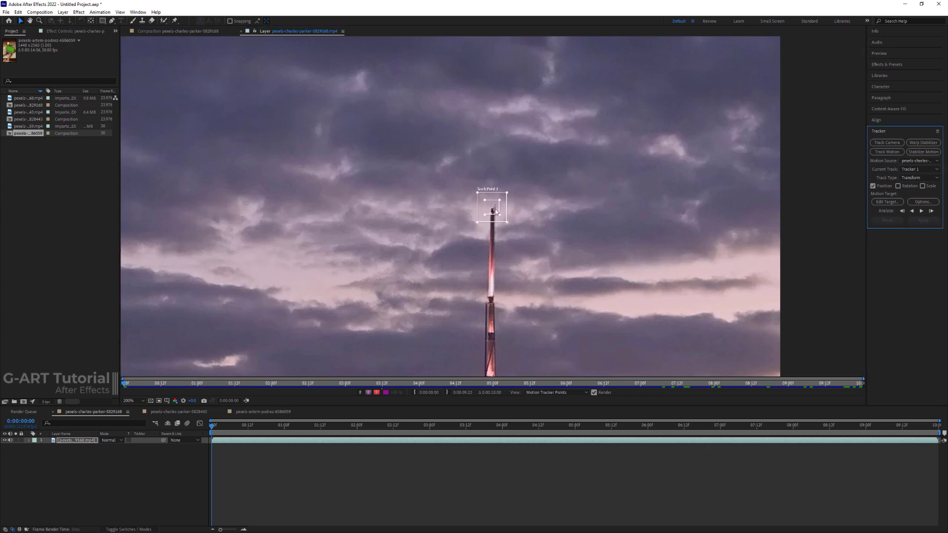
# Drag Track Point 1's search-region corner inward to fit tightly around the antenna tip.
pyautogui.click(500, 202)
pyautogui.moveTo(507, 192); pyautogui.dragTo(505, 195)
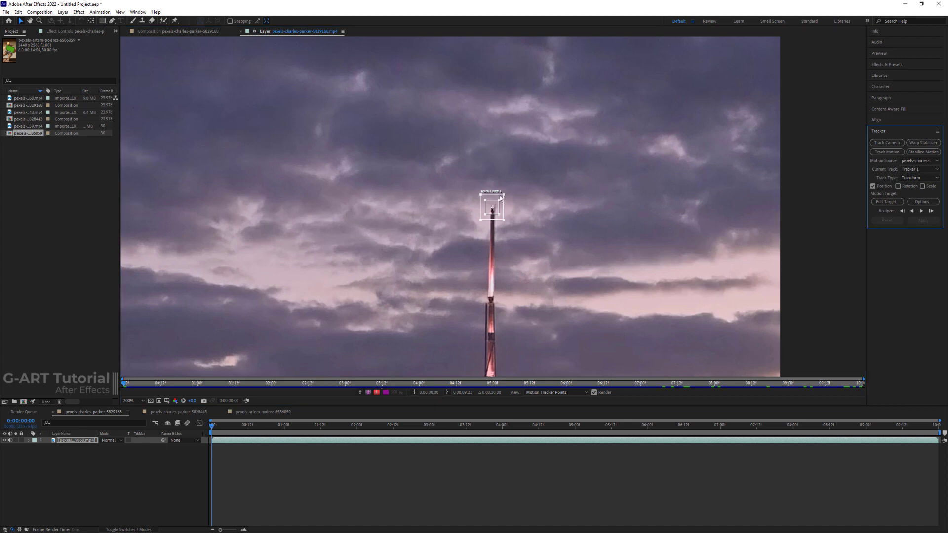
pyautogui.click(131, 400)
pyautogui.click(156, 272)
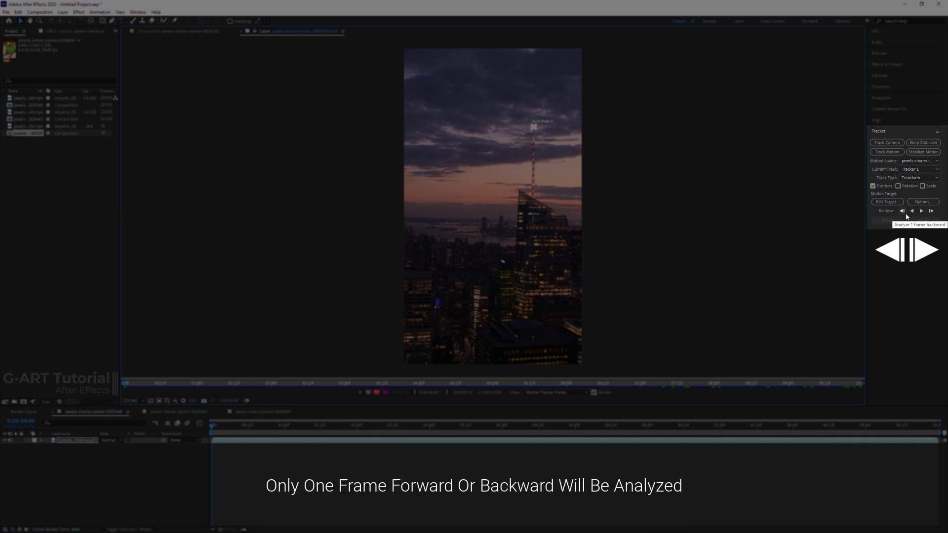
pyautogui.click(931, 211)
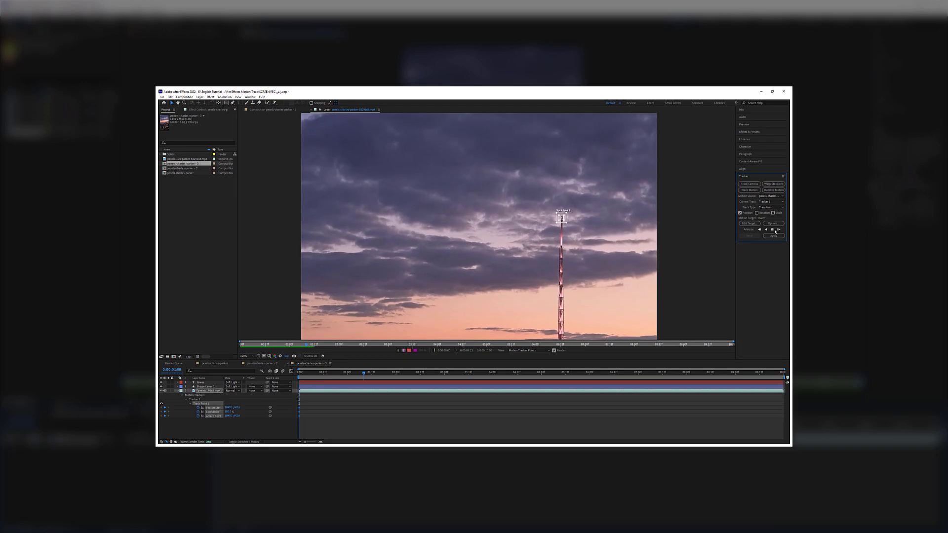
# Analyze the antenna track backward and forward, reaching 0:00:04:20.
pyautogui.click(772, 230)
pyautogui.scroll(5, 497, 238)
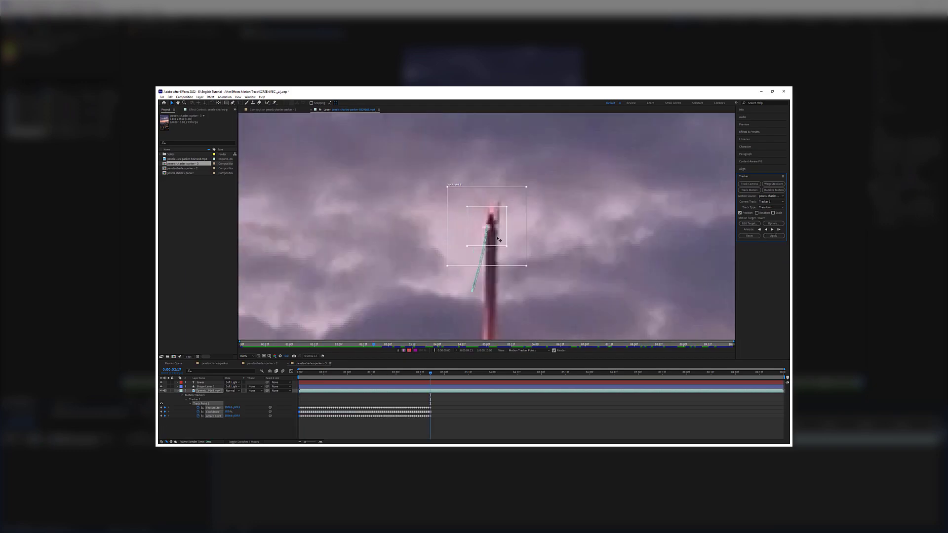
pyautogui.click(766, 230)
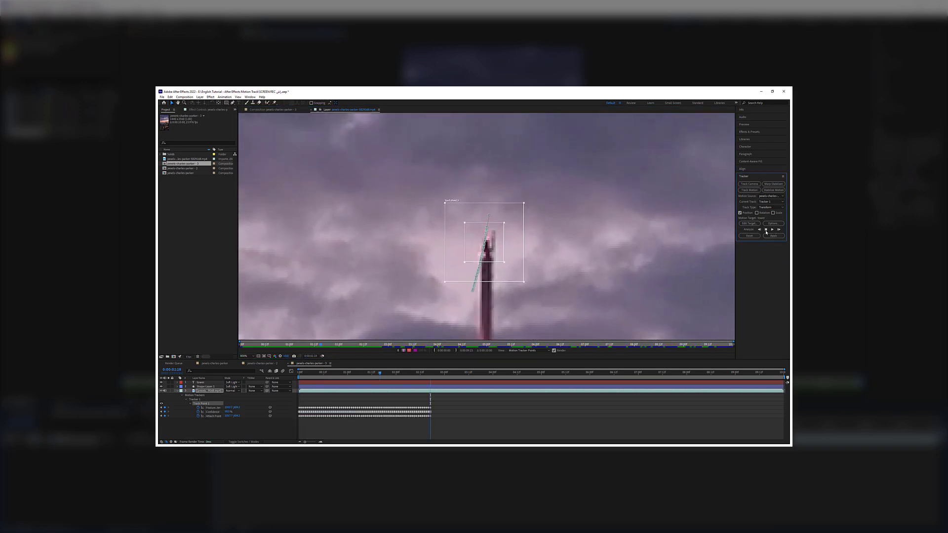
pyautogui.click(416, 372)
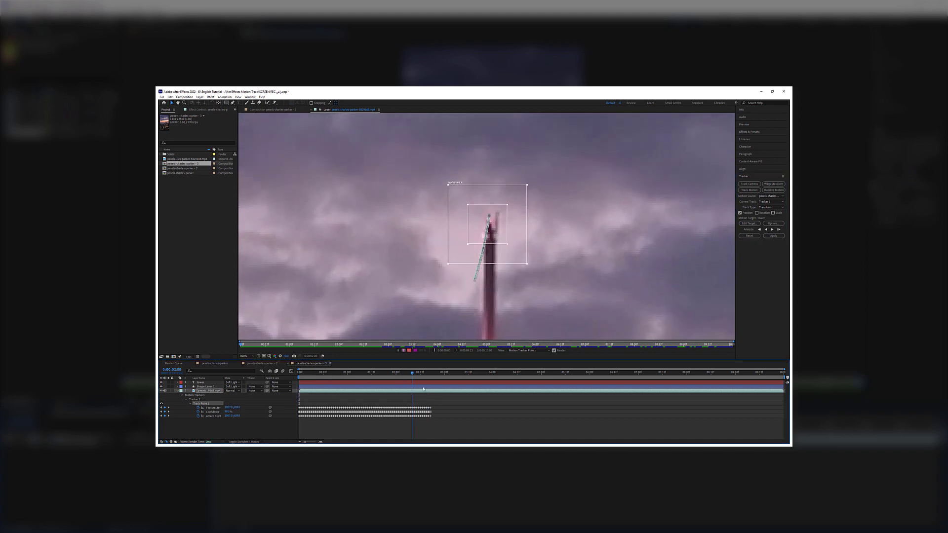
pyautogui.click(772, 230)
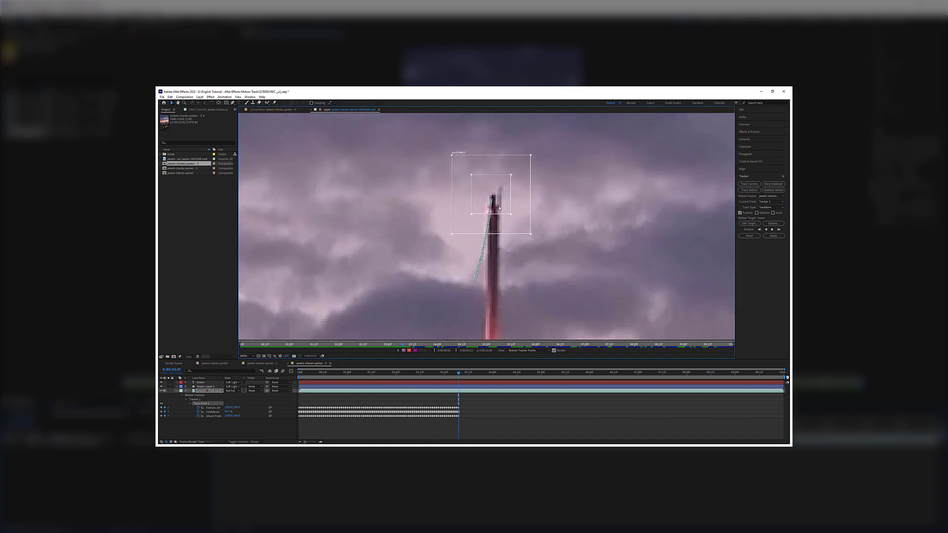
pyautogui.click(773, 230)
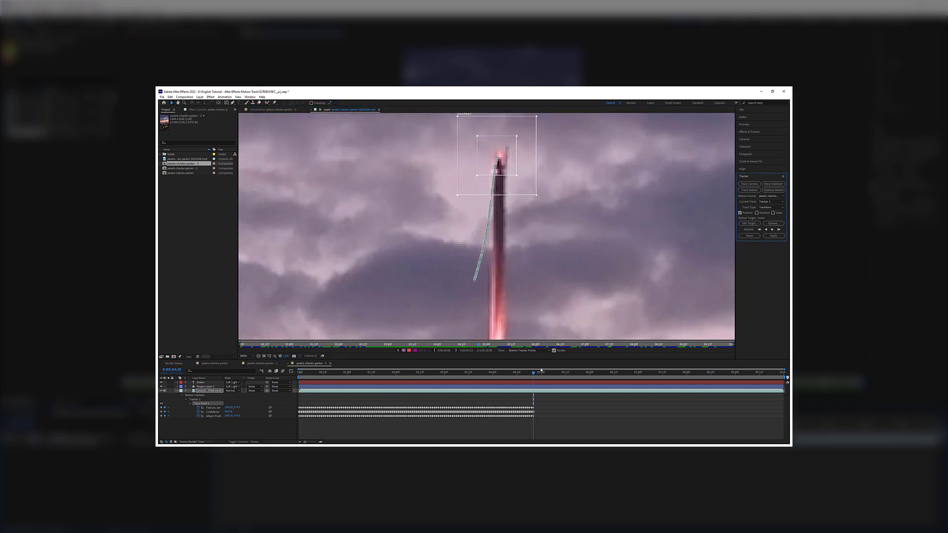
# Back up to 0:00:04:12 and re-track, stepping frames around 0:00:05:21 to continue to 0:00:06:11.
pyautogui.moveTo(534, 374); pyautogui.dragTo(517, 374)
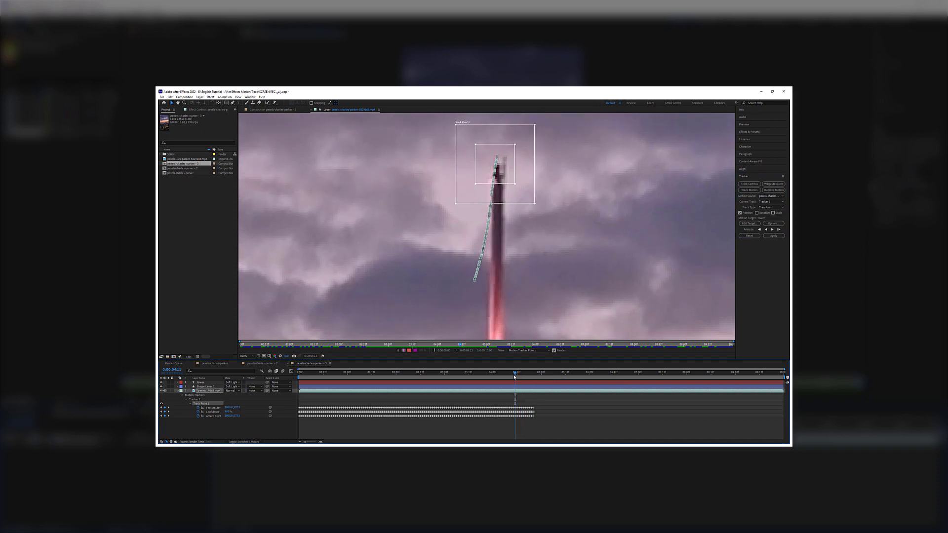
pyautogui.click(772, 230)
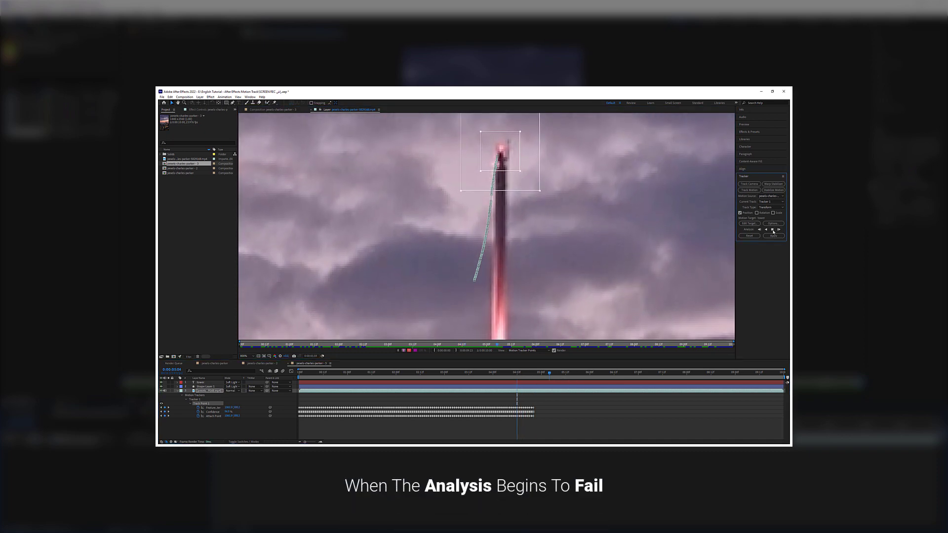
pyautogui.click(773, 230)
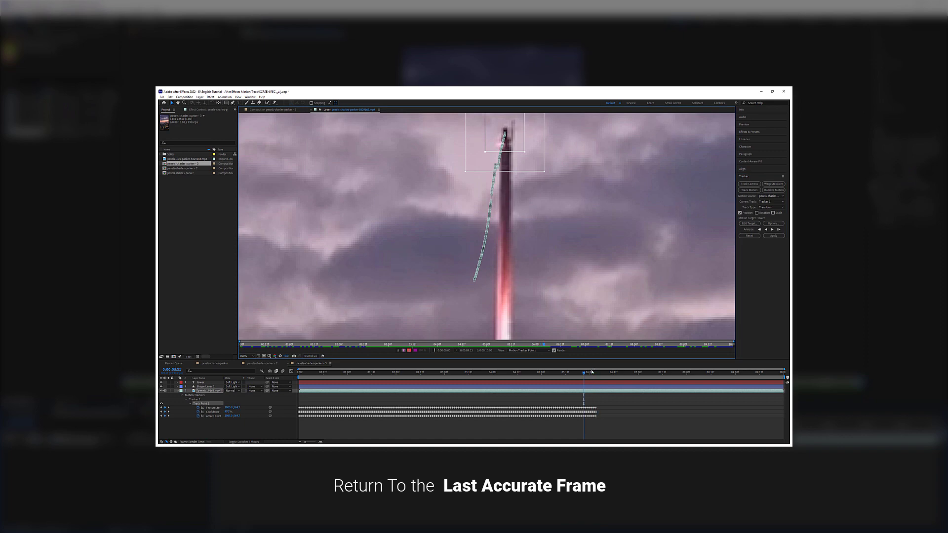
pyautogui.press('pageup')
pyautogui.press('pageup')
pyautogui.press('pageup')
pyautogui.press('pageup')
pyautogui.press('pageup')
pyautogui.press('pageup')
pyautogui.press('pagedown')
pyautogui.click(772, 229)
pyautogui.moveTo(469, 166); pyautogui.dragTo(448, 207)
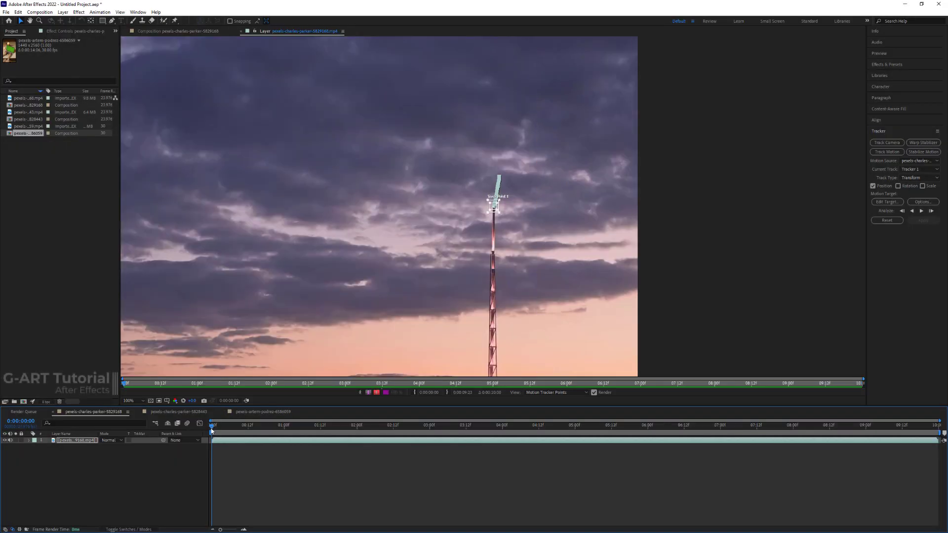
# Play through the track, reveal Track Point 1's keyframes, and set the layer view to Fit up to 100%.
pyautogui.moveTo(211, 430); pyautogui.dragTo(930, 433)
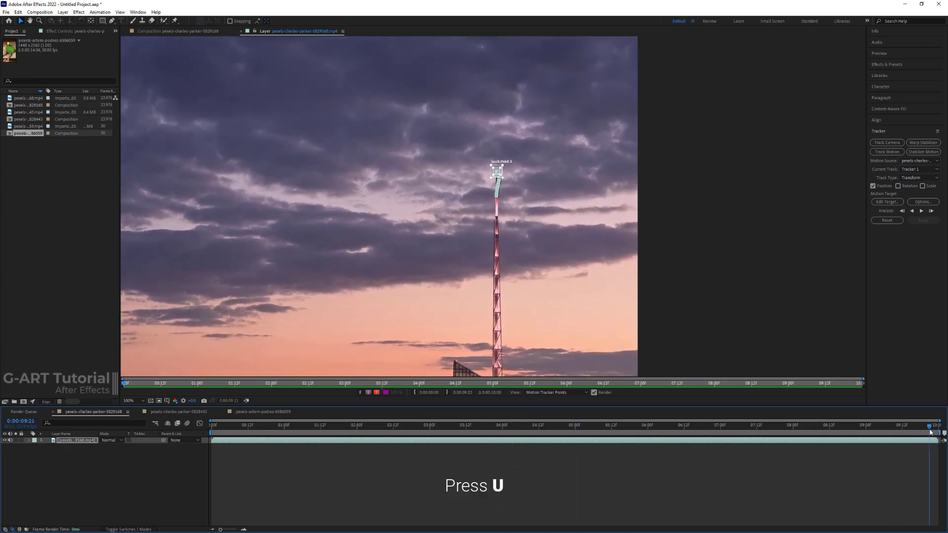
pyautogui.press('Home')
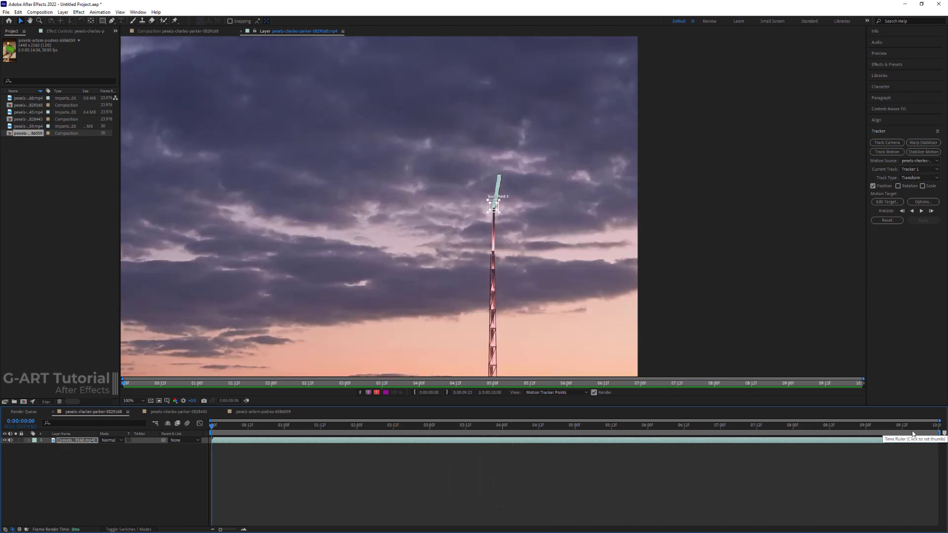
pyautogui.press('u')
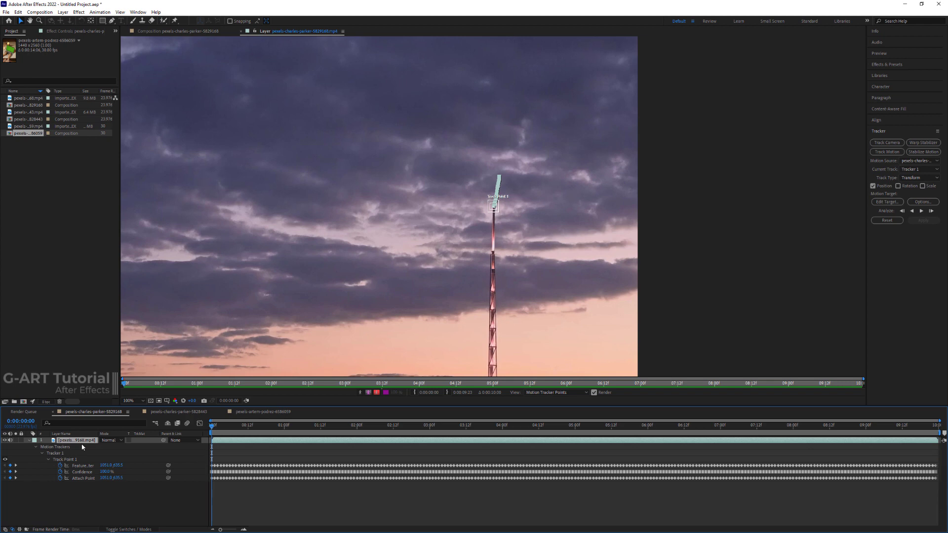
pyautogui.click(138, 402)
pyautogui.click(146, 277)
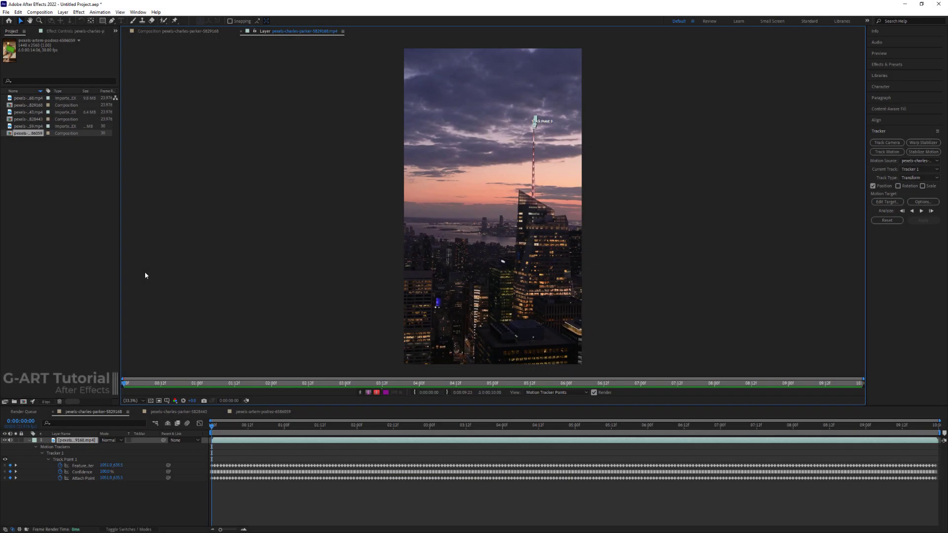
# Add a Null 1 layer and set it as the tracker's motion target.
pyautogui.rightClick(112, 490)
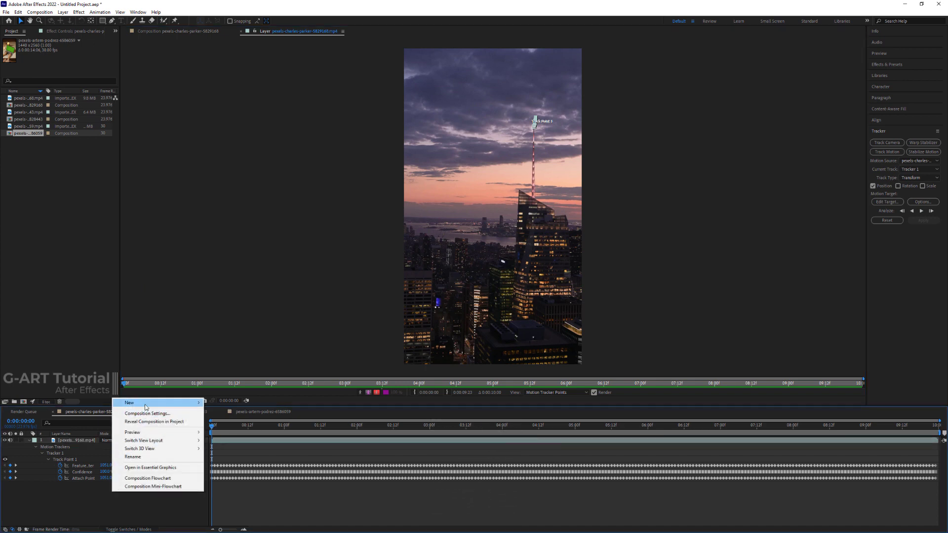
pyautogui.moveTo(160, 403)
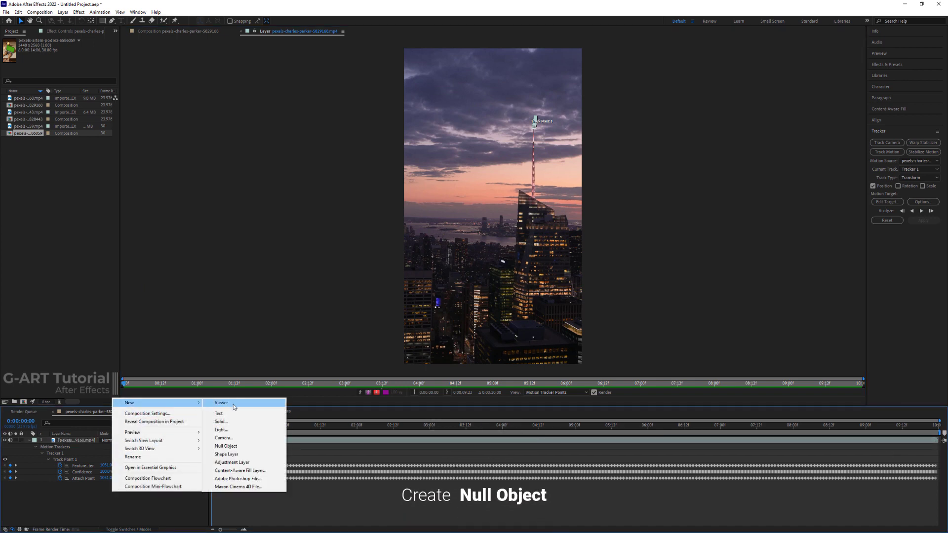
pyautogui.click(241, 449)
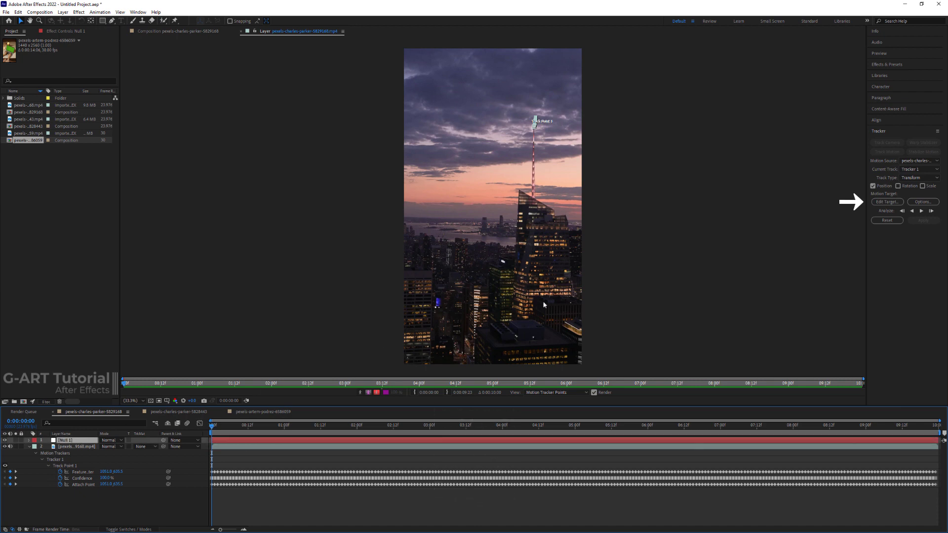
pyautogui.click(880, 203)
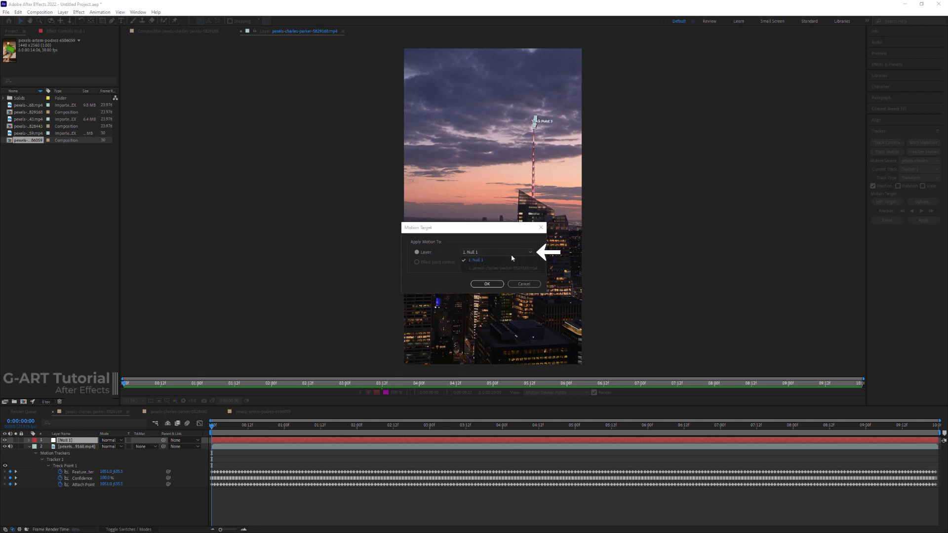
pyautogui.click(500, 284)
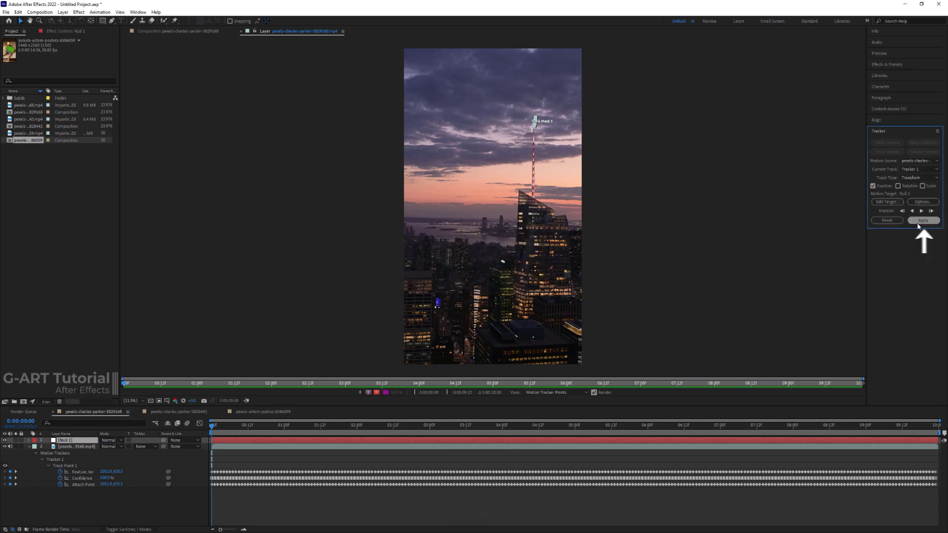
# Open the Motion Tracker Apply Options set to X and Y, reframing the view on the tower top.
pyautogui.click(917, 223)
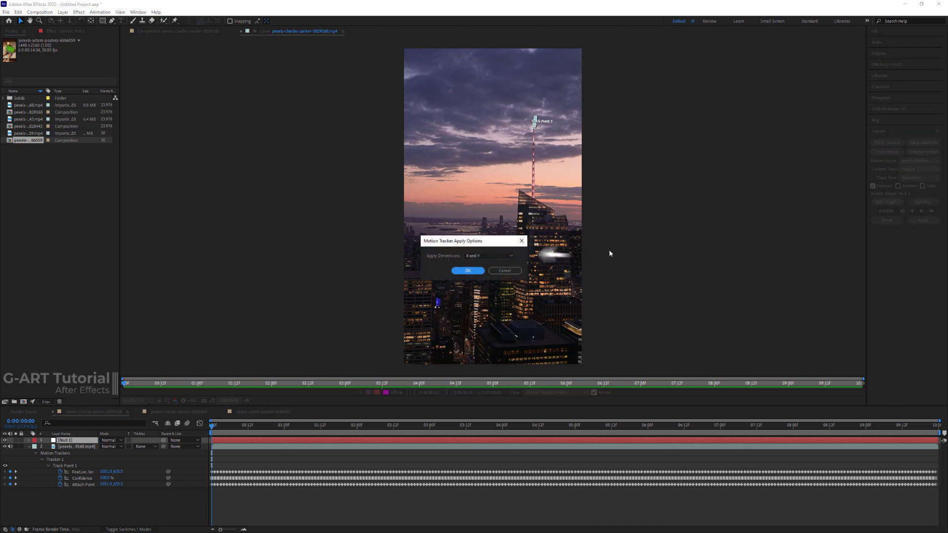
pyautogui.click(511, 257)
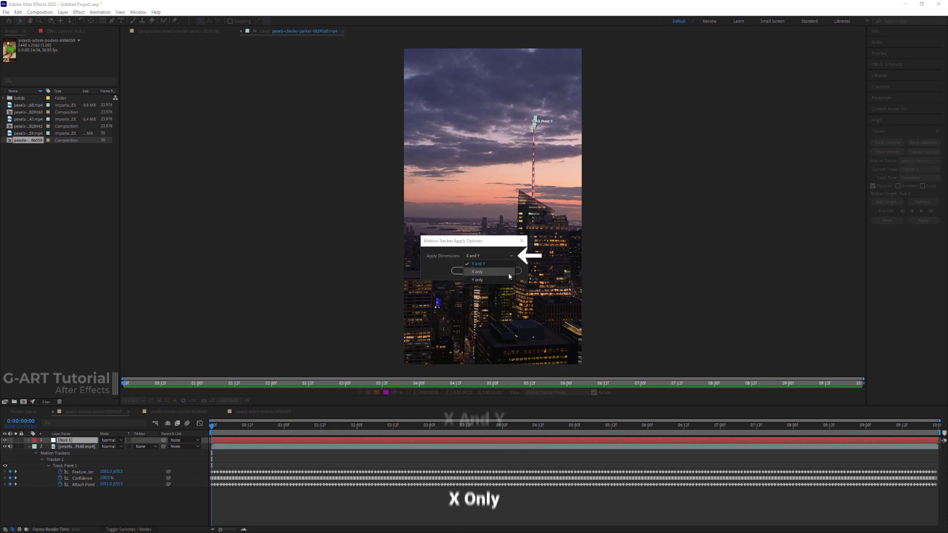
pyautogui.click(521, 241)
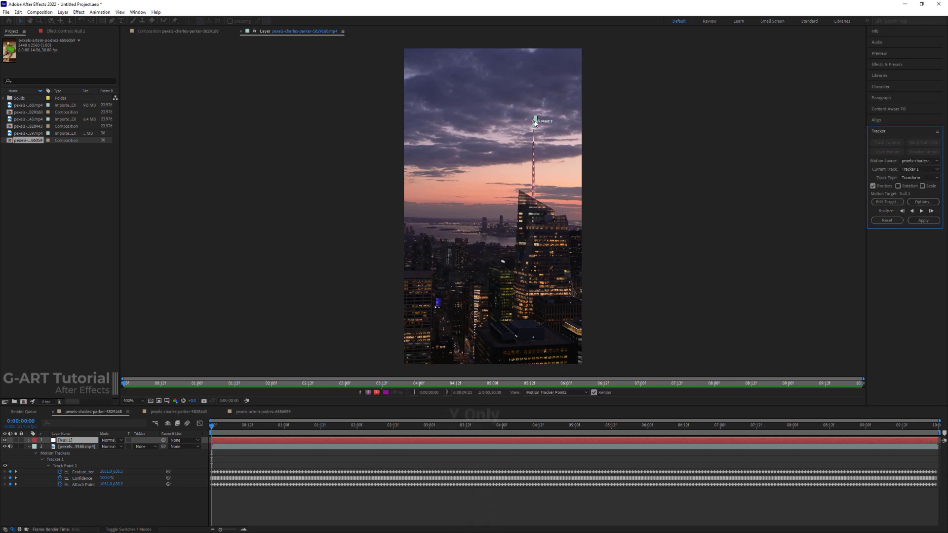
pyautogui.scroll(6, 590, 152)
pyautogui.moveTo(590, 152); pyautogui.dragTo(438, 332)
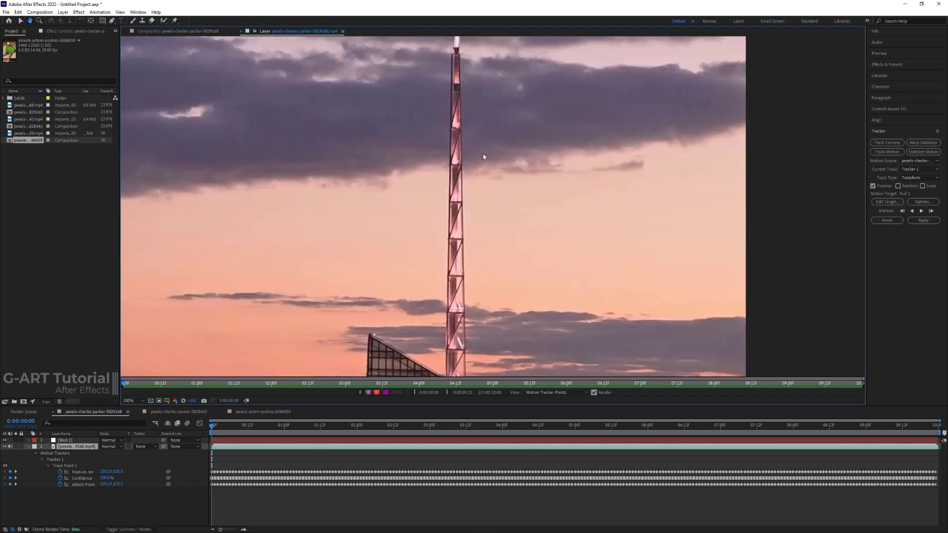
pyautogui.scroll(2, 502, 136)
pyautogui.moveTo(503, 135); pyautogui.dragTo(525, 270)
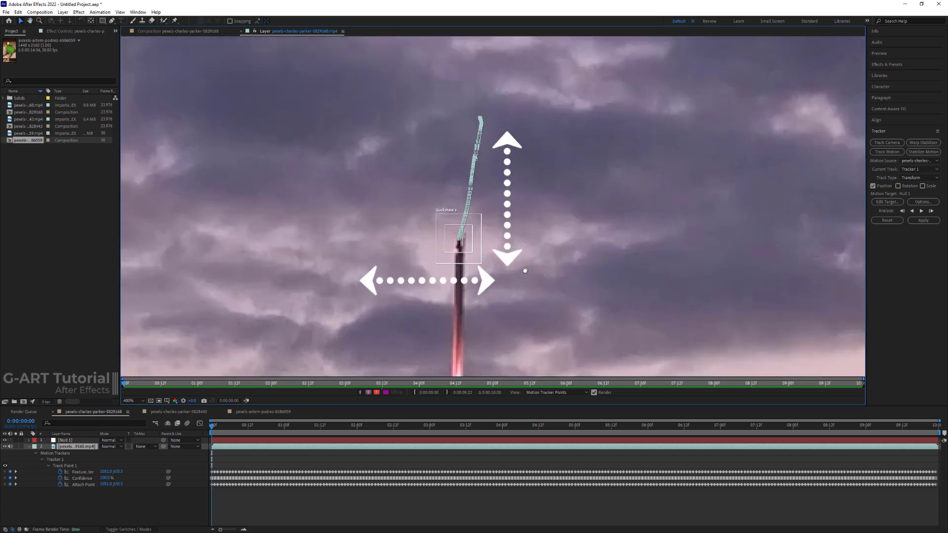
pyautogui.click(923, 220)
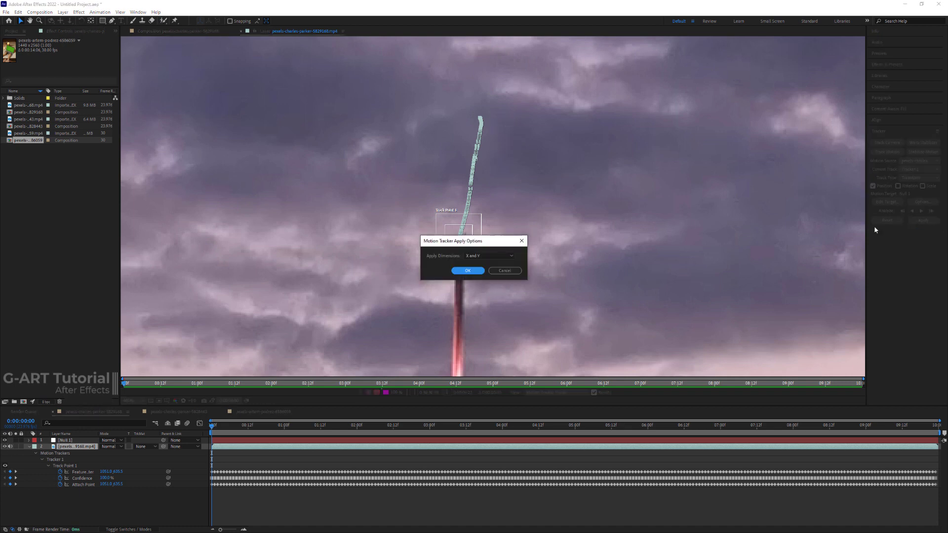
# Apply the tracked X and Y motion to Null 1 and select the Null 1 layer.
pyautogui.click(473, 270)
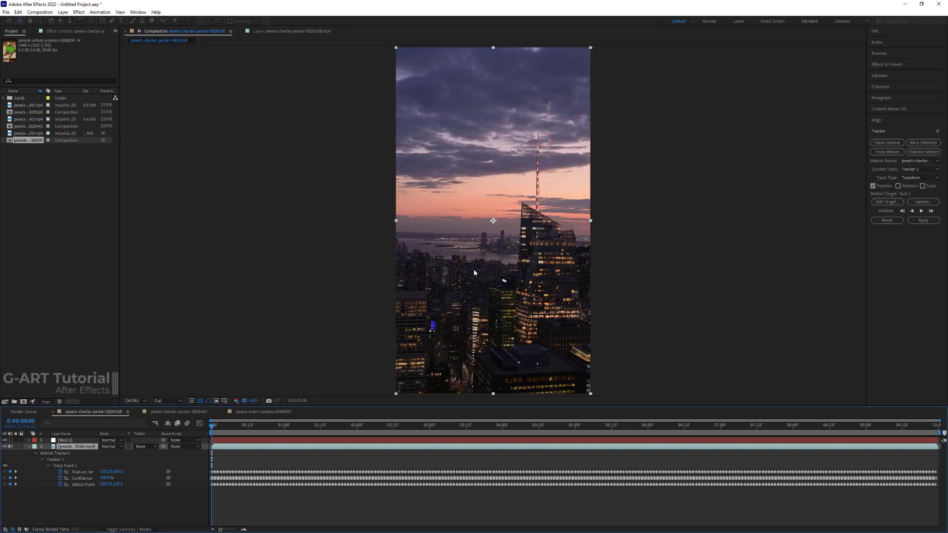
pyautogui.click(64, 442)
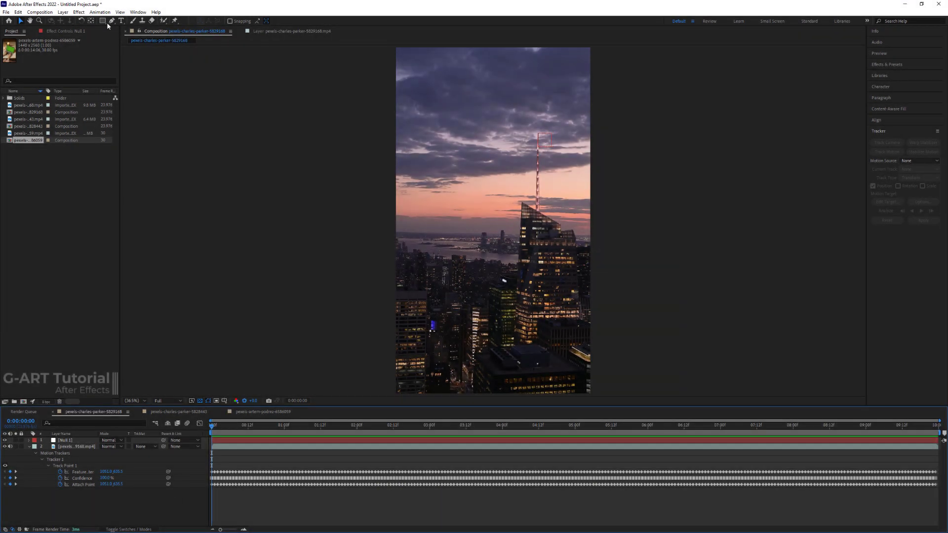
# Draw a white box in the upper sky and add a TOWER text line below it.
pyautogui.click(103, 20)
pyautogui.moveTo(433, 103); pyautogui.dragTo(508, 144)
pyautogui.click(121, 20)
pyautogui.click(457, 180)
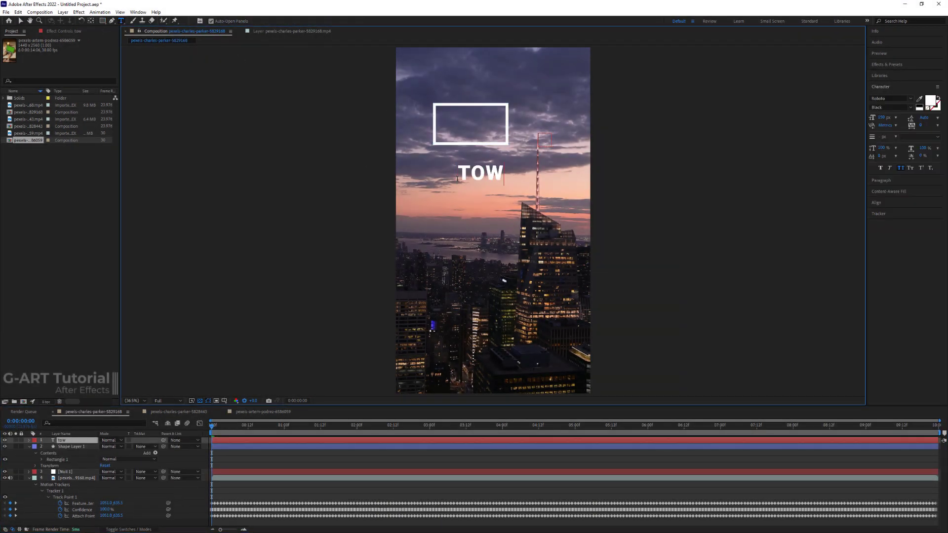
pyautogui.click(480, 459)
# Centre the text and box in the composition and squash TOWER to 85% vertical scale.
pyautogui.press('v')
pyautogui.click(81, 440)
pyautogui.keyDown('ctrl'); pyautogui.click(82, 446); pyautogui.keyUp('ctrl')
pyautogui.hotkey('ctrl', 'Home')
pyautogui.click(506, 224)
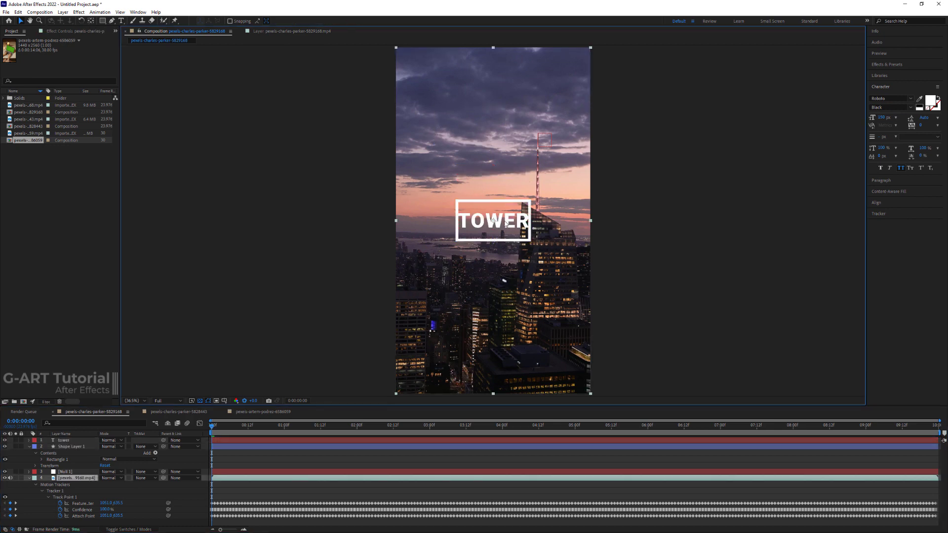
pyautogui.click(84, 440)
pyautogui.moveTo(881, 147); pyautogui.dragTo(874, 157)
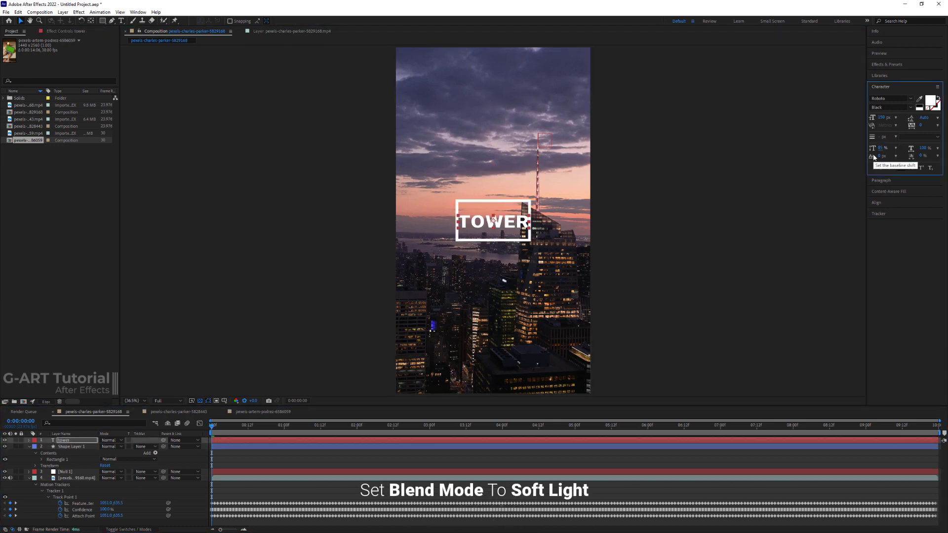
# Move the TOWER text and box beside the antenna top and set both to Soft Light.
pyautogui.click(533, 224)
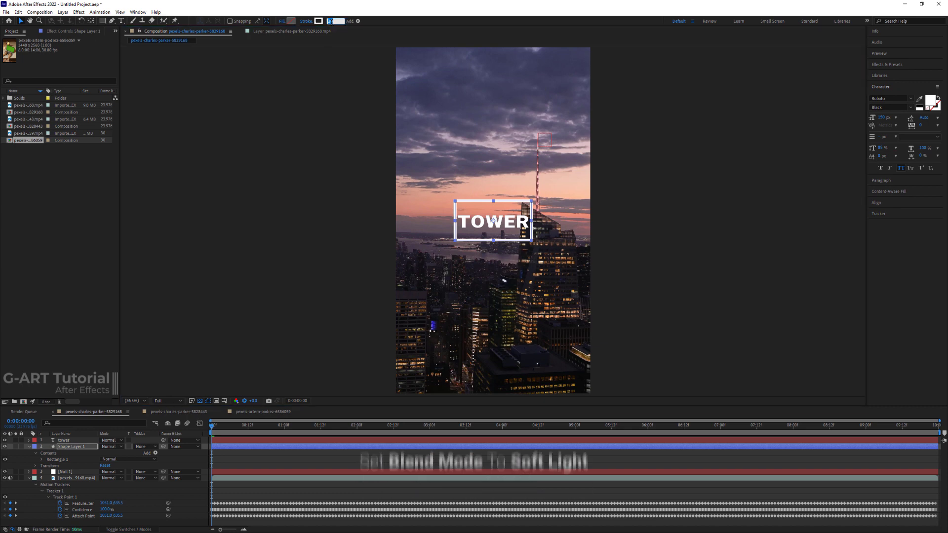
pyautogui.keyDown('ctrl'); pyautogui.click(65, 440); pyautogui.keyUp('ctrl')
pyautogui.click(29, 446)
pyautogui.moveTo(505, 241); pyautogui.dragTo(550, 133)
pyautogui.click(120, 438)
pyautogui.click(126, 260)
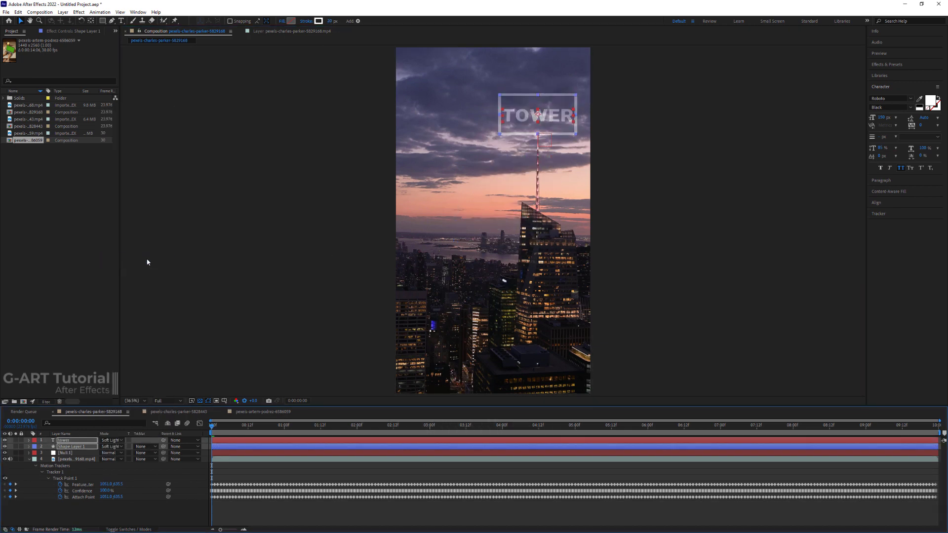
# Parent the TOWER text and box layers to Null 1 and preview the tracked title.
pyautogui.click(64, 440)
pyautogui.keyDown('ctrl'); pyautogui.click(69, 446); pyautogui.keyUp('ctrl')
pyautogui.click(184, 439)
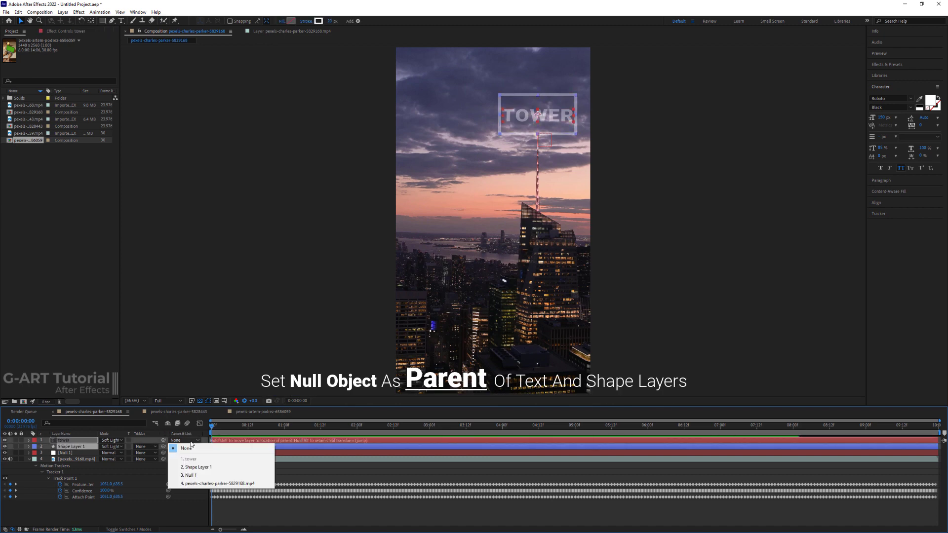
pyautogui.click(188, 475)
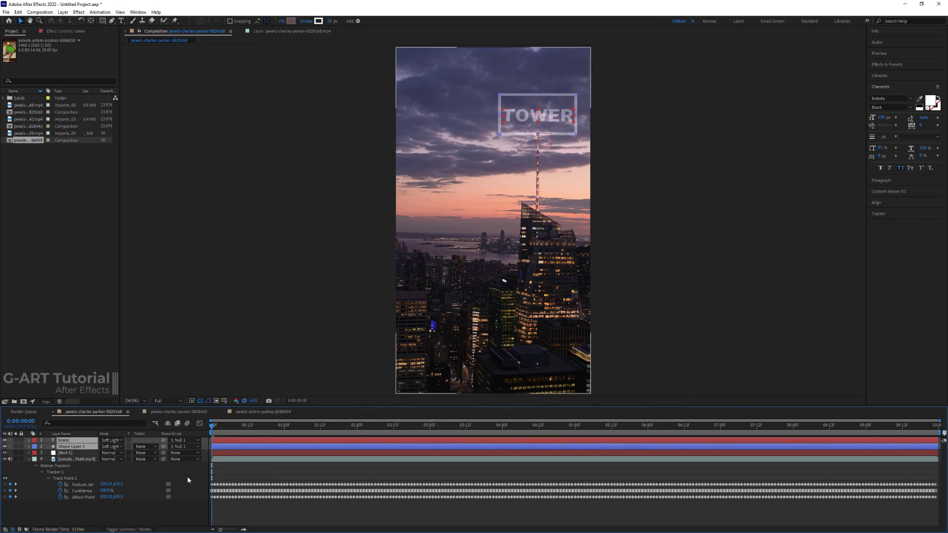
pyautogui.click(222, 508)
pyautogui.press('space')
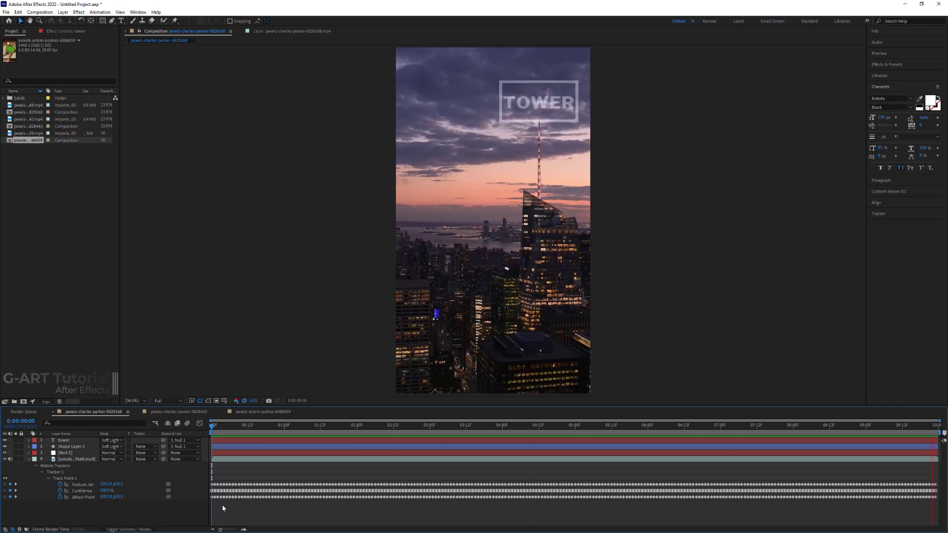
pyautogui.press('space')
# Set both layers' parent back to None and preview the composition again.
pyautogui.click(184, 439)
pyautogui.click(183, 448)
pyautogui.click(183, 446)
pyautogui.click(189, 454)
pyautogui.press('space')
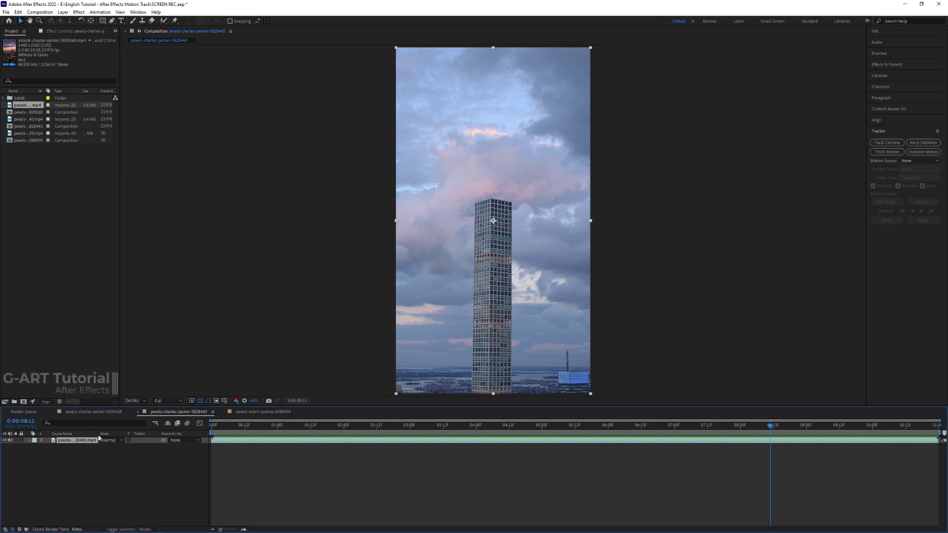
# Start a position-and-rotation track and place the two track points on the tower top's corners.
pyautogui.click(876, 153)
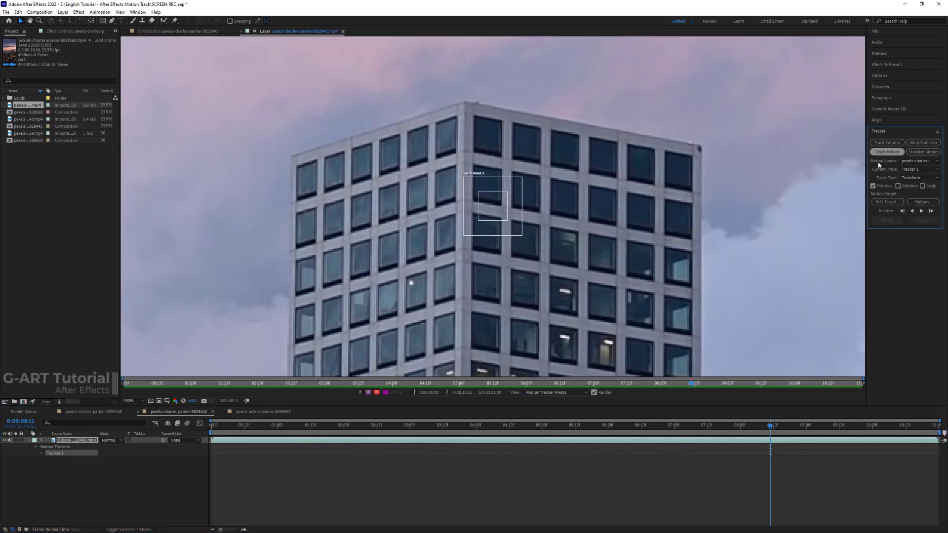
pyautogui.click(898, 185)
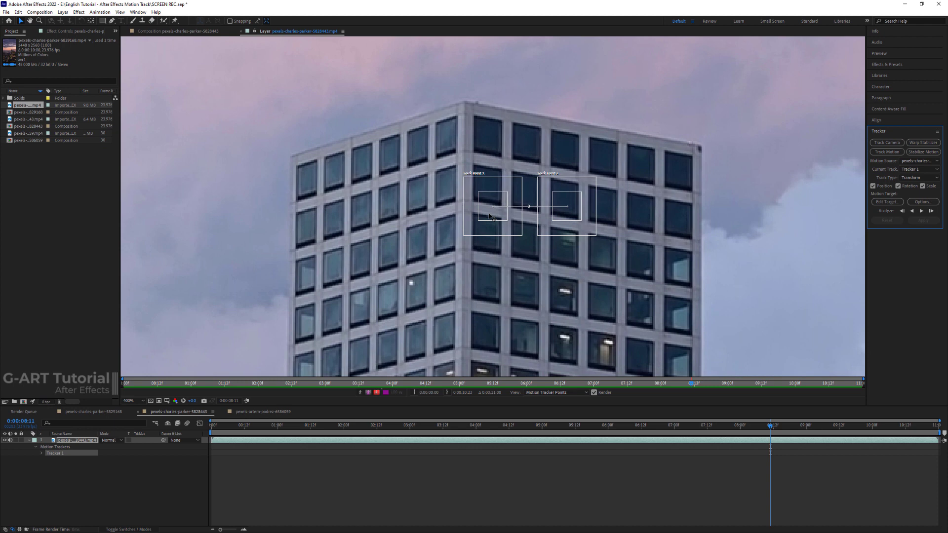
pyautogui.moveTo(490, 216); pyautogui.dragTo(472, 126)
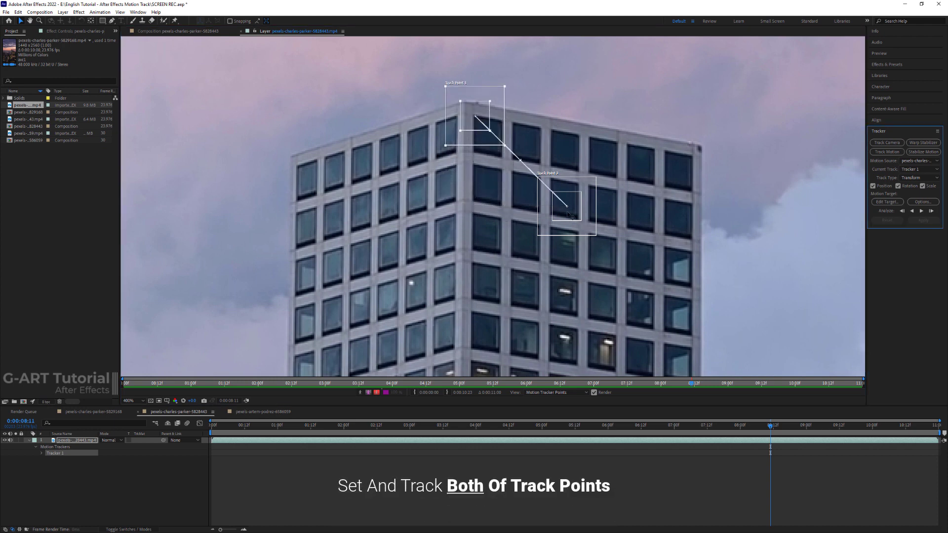
pyautogui.moveTo(569, 216); pyautogui.dragTo(694, 167)
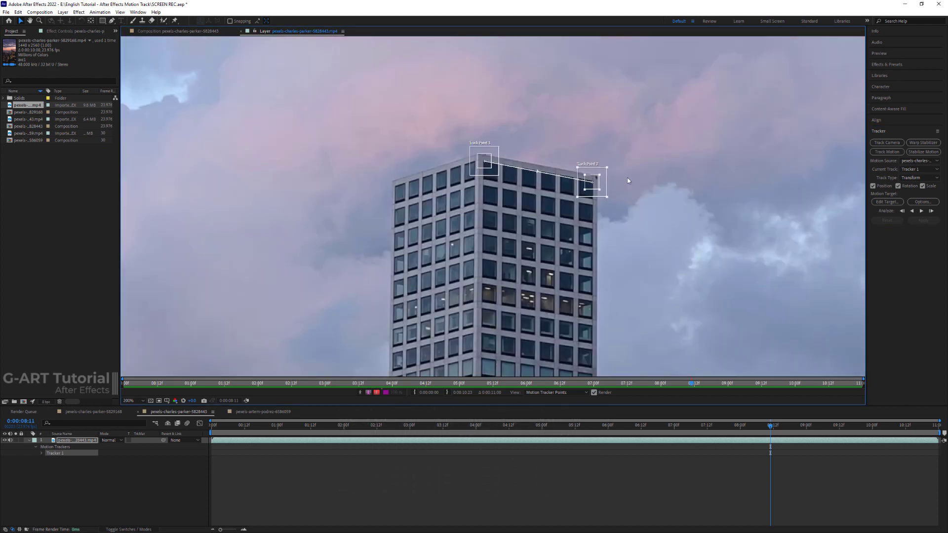
pyautogui.press(',')
pyautogui.moveTo(593, 188); pyautogui.dragTo(598, 189)
pyautogui.scroll(2, 691, 163)
pyautogui.scroll(-2, 486, 201)
pyautogui.moveTo(388, 193); pyautogui.dragTo(387, 192)
# Analyze the two points forward to the clip's end and reveal their keyframes with U.
pyautogui.scroll(-2, 390, 192)
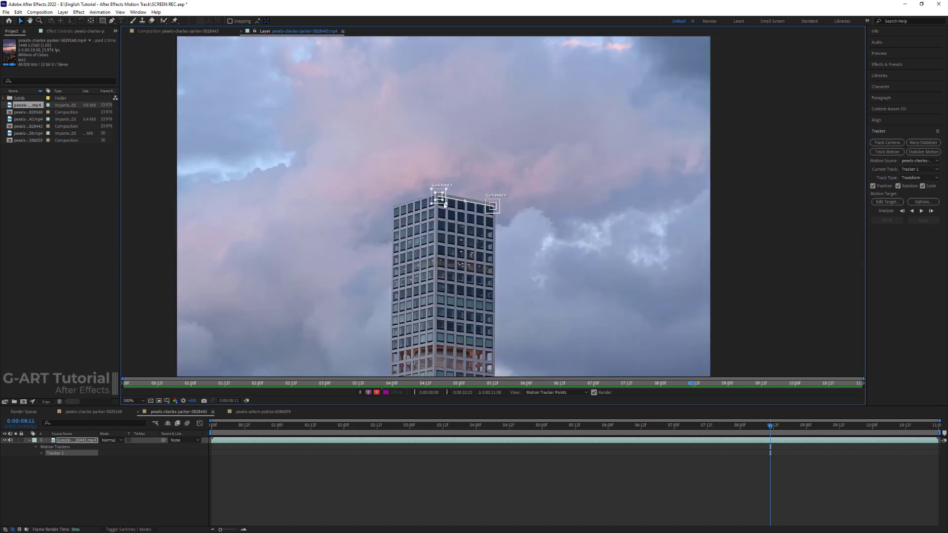
pyautogui.scroll(-2, 451, 231)
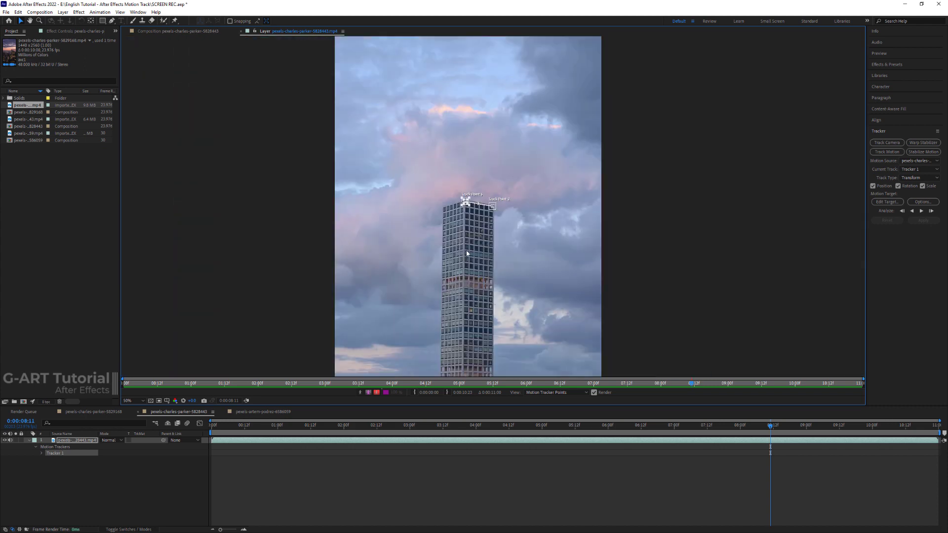
pyautogui.scroll(2, 466, 253)
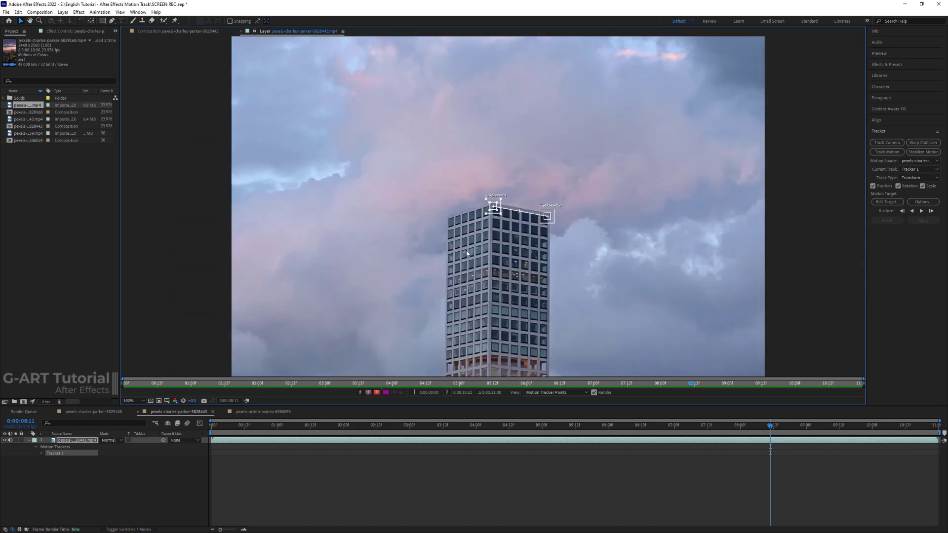
pyautogui.click(921, 211)
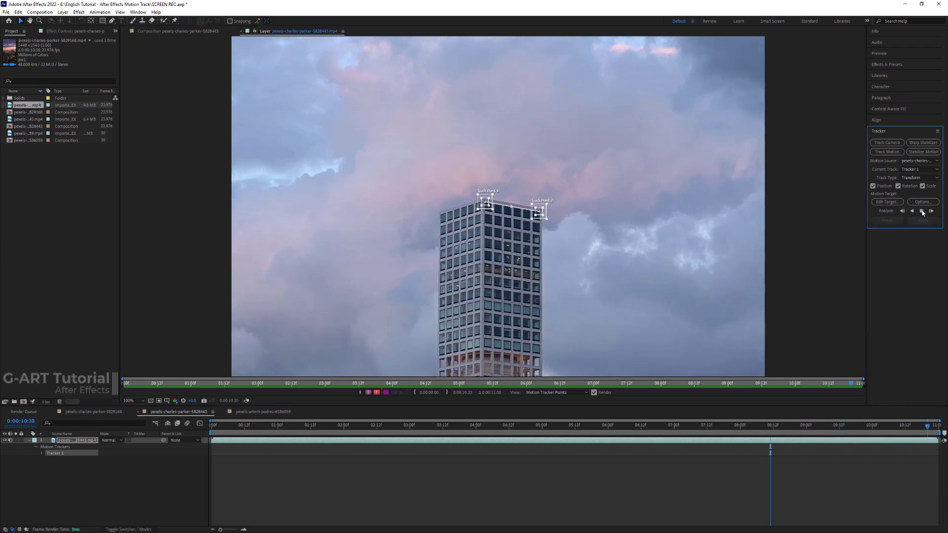
pyautogui.click(924, 446)
pyautogui.press('u')
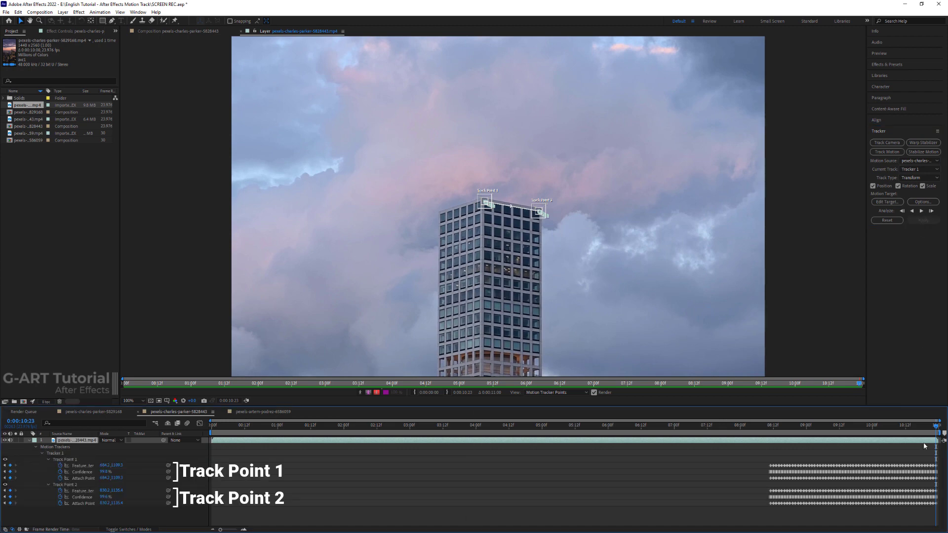
# Track the points backward from the start frame to the clip beginning, then play and scrub the result.
pyautogui.moveTo(936, 428); pyautogui.dragTo(768, 434)
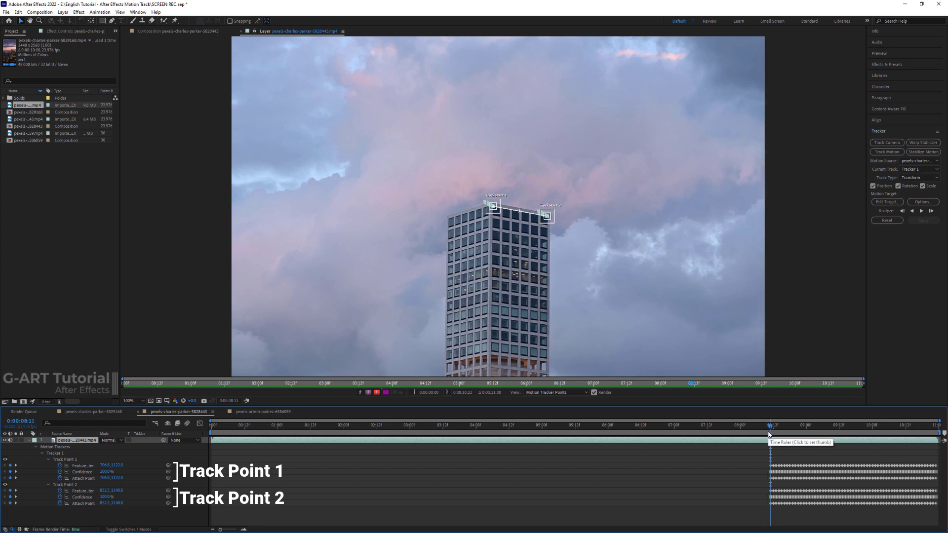
pyautogui.click(912, 211)
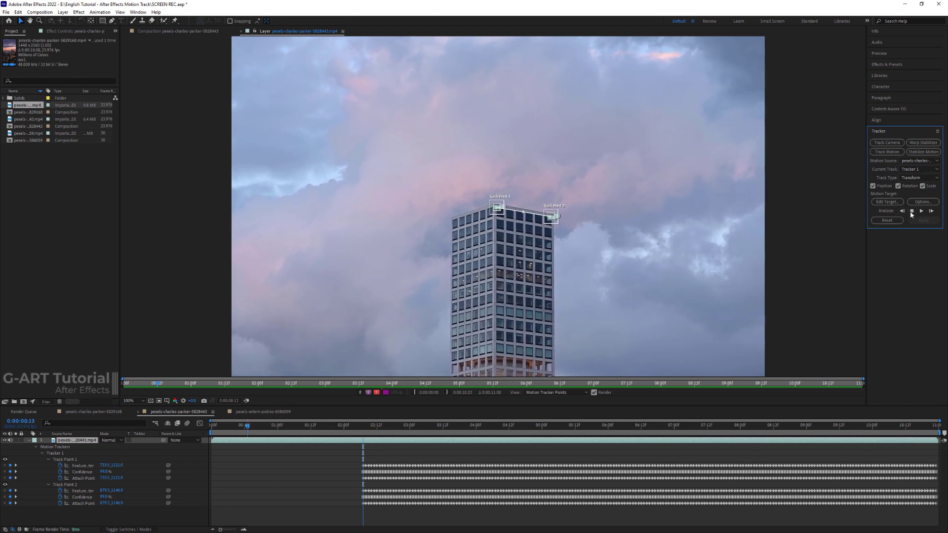
pyautogui.click(213, 430)
pyautogui.press('space')
pyautogui.moveTo(272, 428); pyautogui.dragTo(474, 450)
# Inspect the building top magnified, then set the viewer magnification to Fit.
pyautogui.scroll(6, 553, 217)
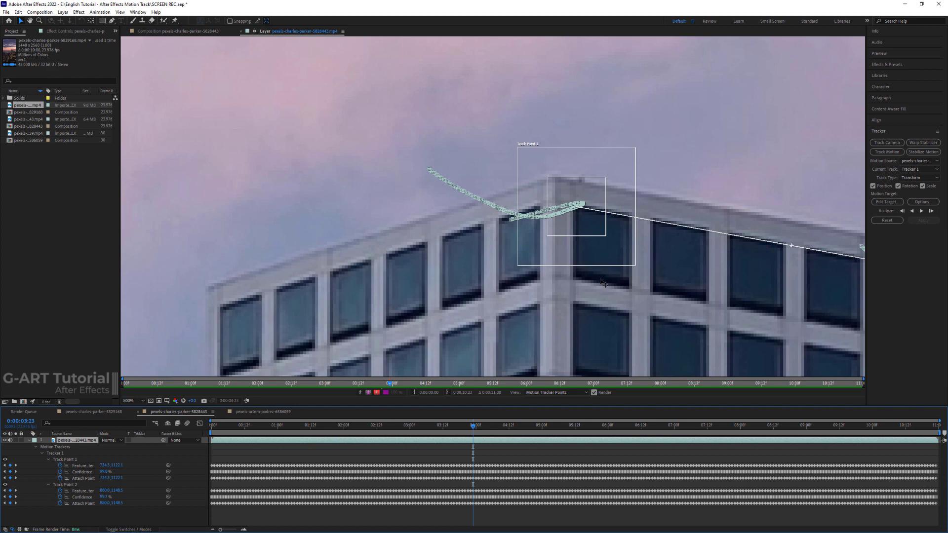
pyautogui.moveTo(601, 282); pyautogui.dragTo(367, 232)
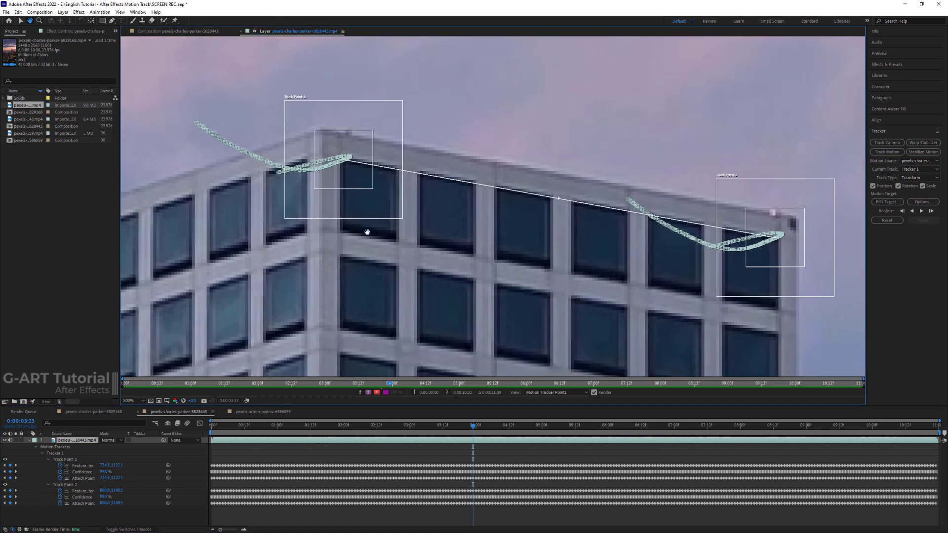
pyautogui.click(137, 400)
pyautogui.click(155, 276)
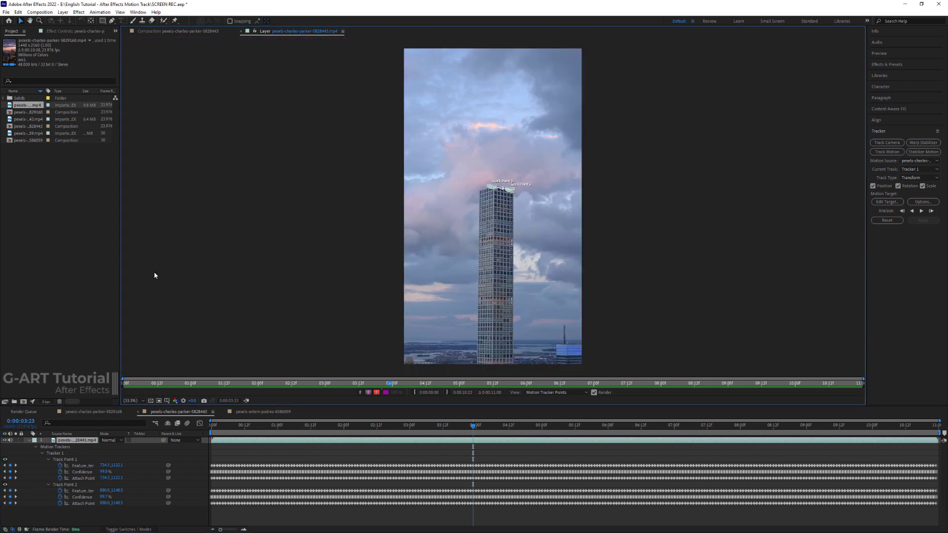
# In Motion Tracker Options, compare the RGB and Luminance channels and leave it on Luminance.
pyautogui.click(933, 203)
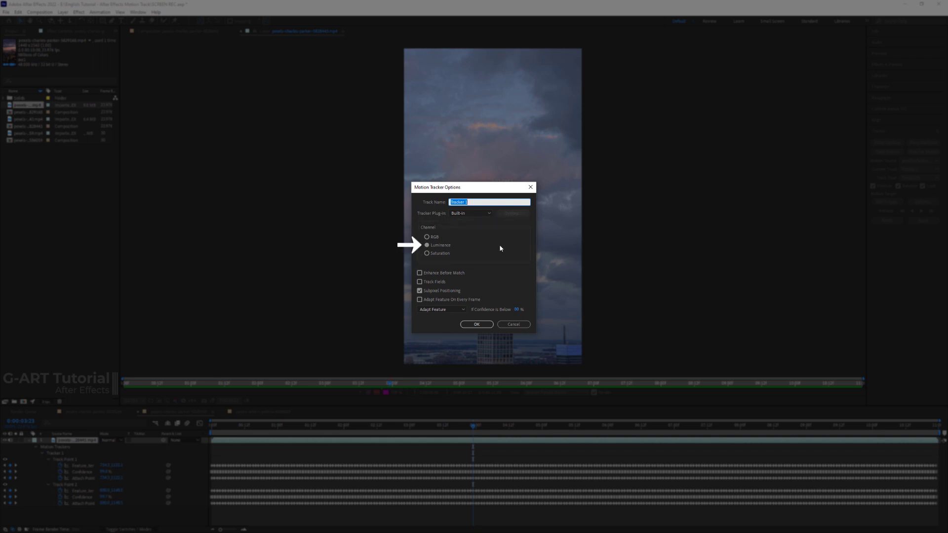
pyautogui.click(427, 238)
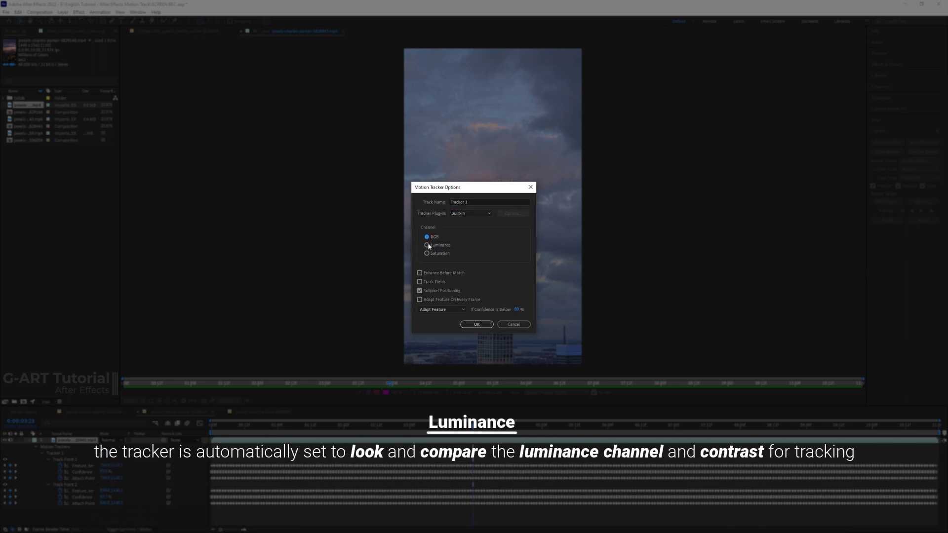
pyautogui.click(427, 246)
pyautogui.click(428, 246)
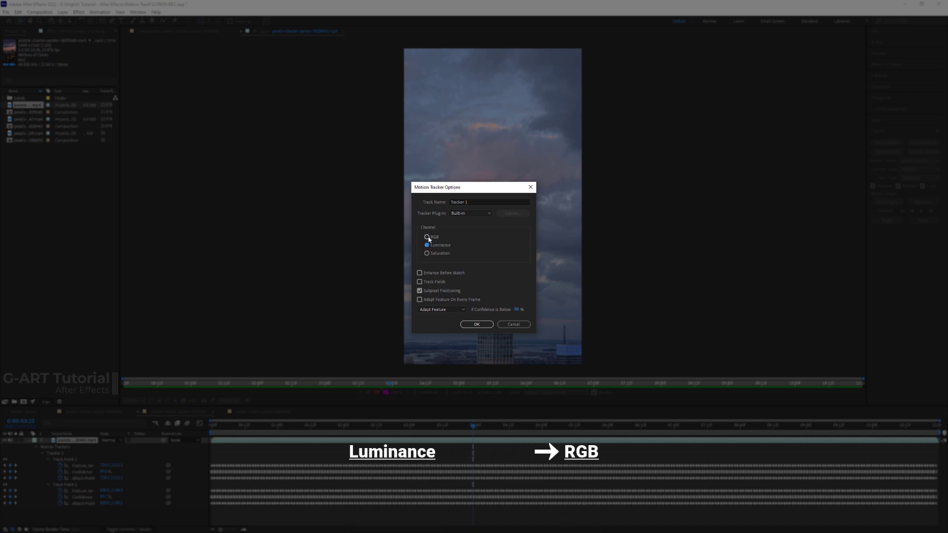
pyautogui.click(428, 238)
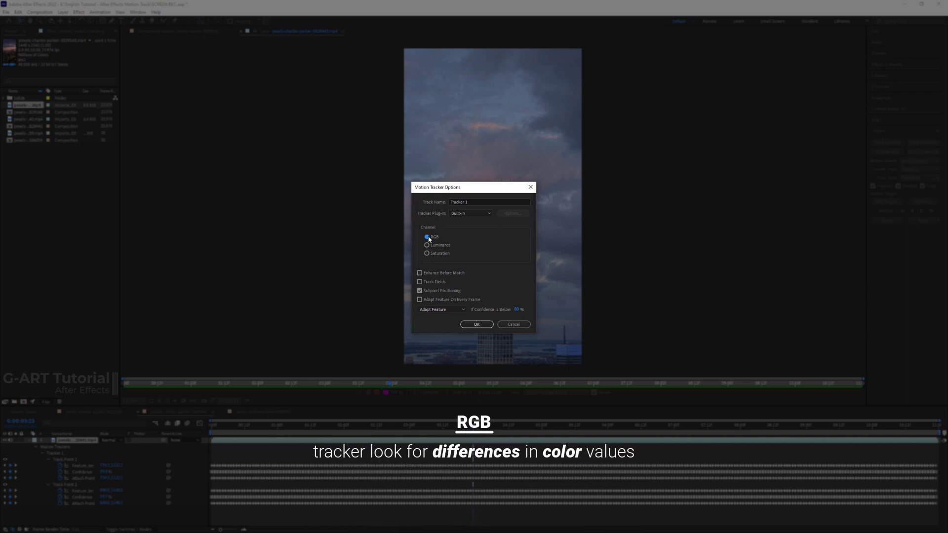
pyautogui.click(427, 245)
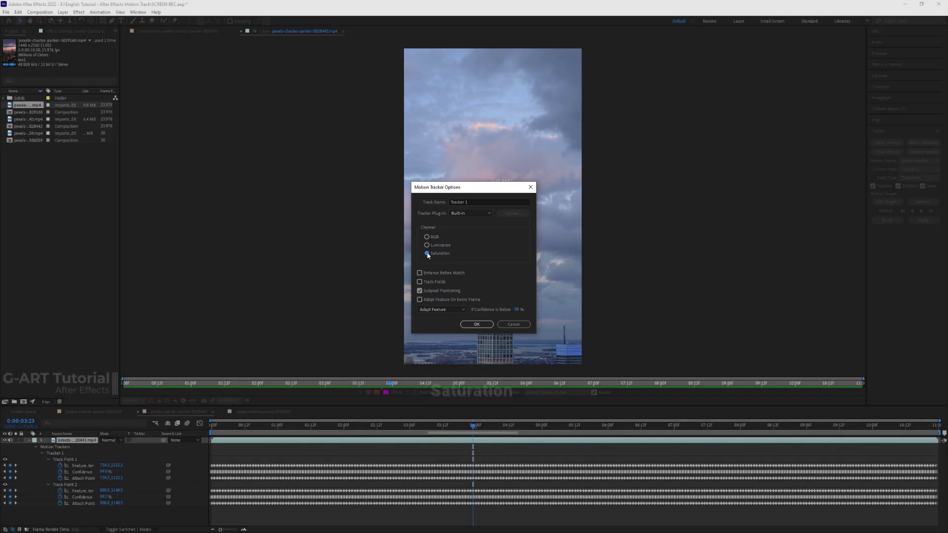
pyautogui.click(427, 237)
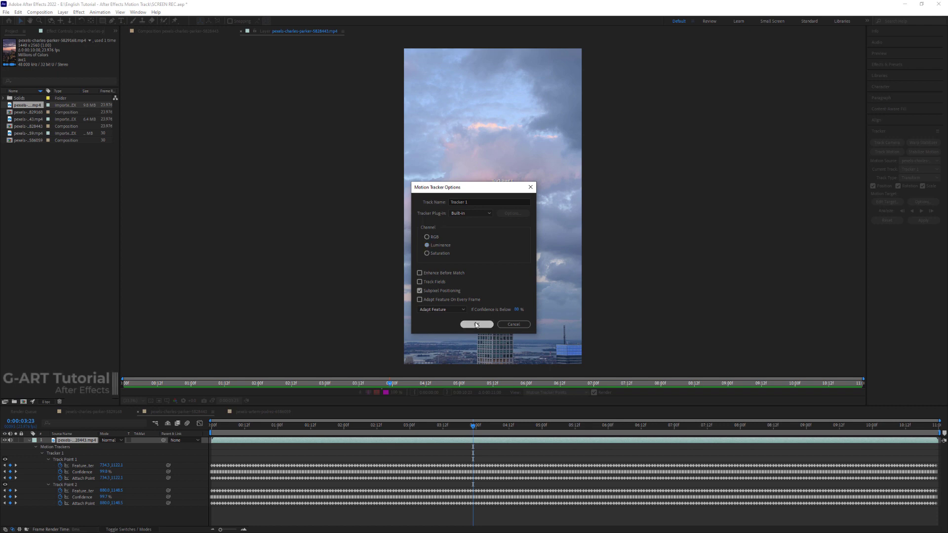
# Zoom in on the tracked building top and reopen the Motion Tracker Options.
pyautogui.press('Return')
pyautogui.scroll(8, 532, 73)
pyautogui.scroll(-2, 532, 73)
pyautogui.moveTo(532, 73); pyautogui.dragTo(509, 213)
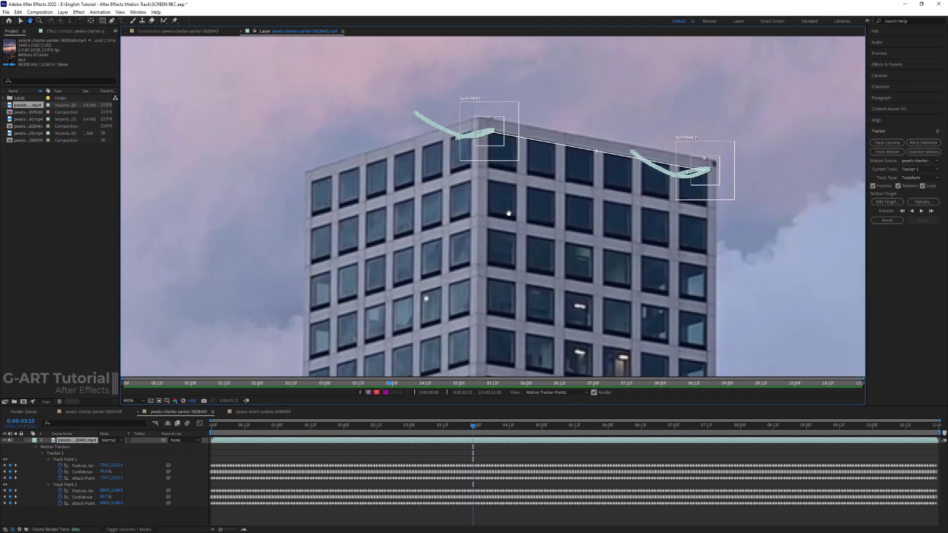
pyautogui.scroll(-8, 535, 215)
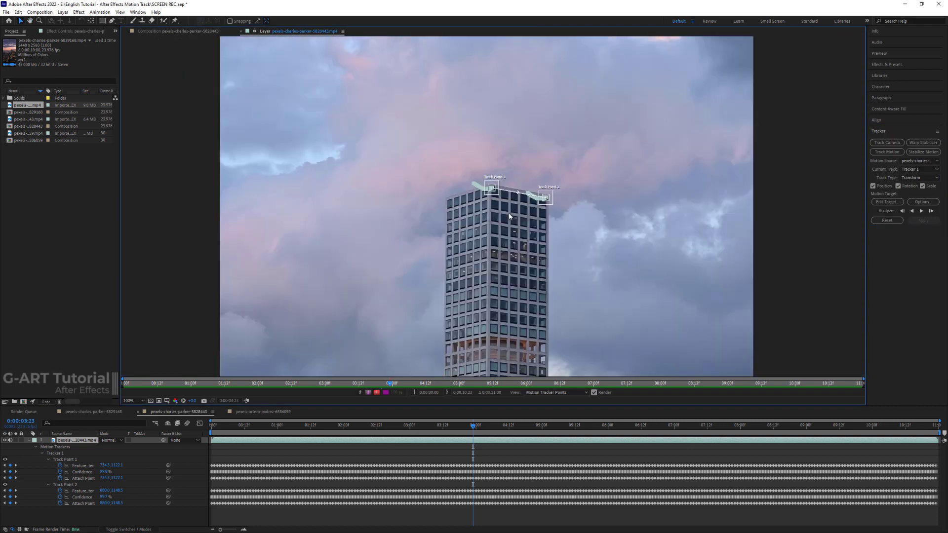
pyautogui.click(922, 201)
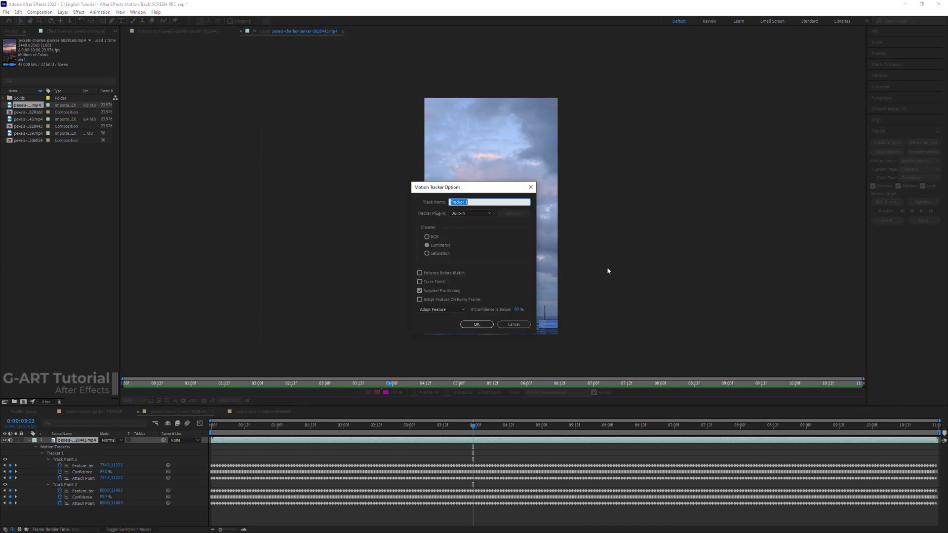
# Choose Stop Tracking for low confidence and enter 70 as the confidence threshold.
pyautogui.click(463, 310)
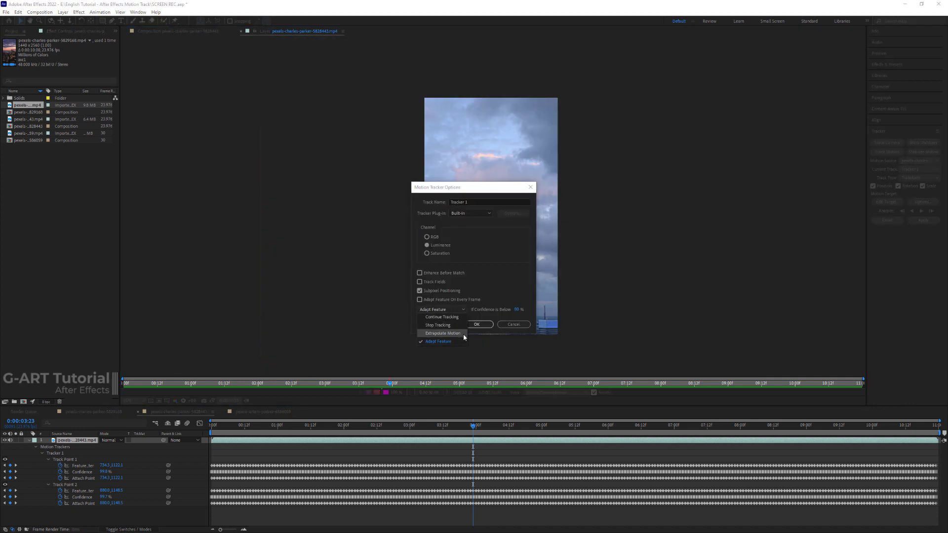
pyautogui.click(462, 324)
pyautogui.click(464, 310)
pyautogui.click(462, 342)
pyautogui.click(460, 310)
pyautogui.click(462, 324)
pyautogui.click(518, 310)
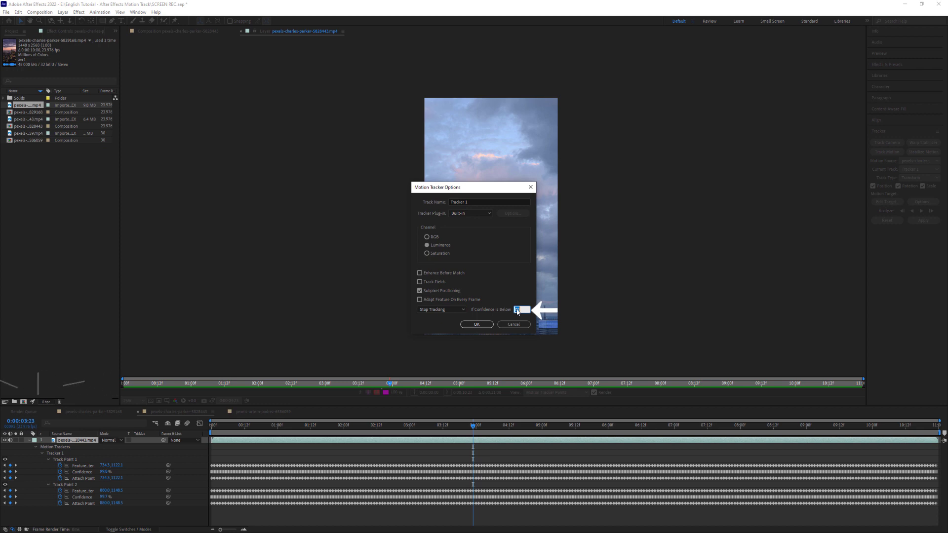
pyautogui.write('70')
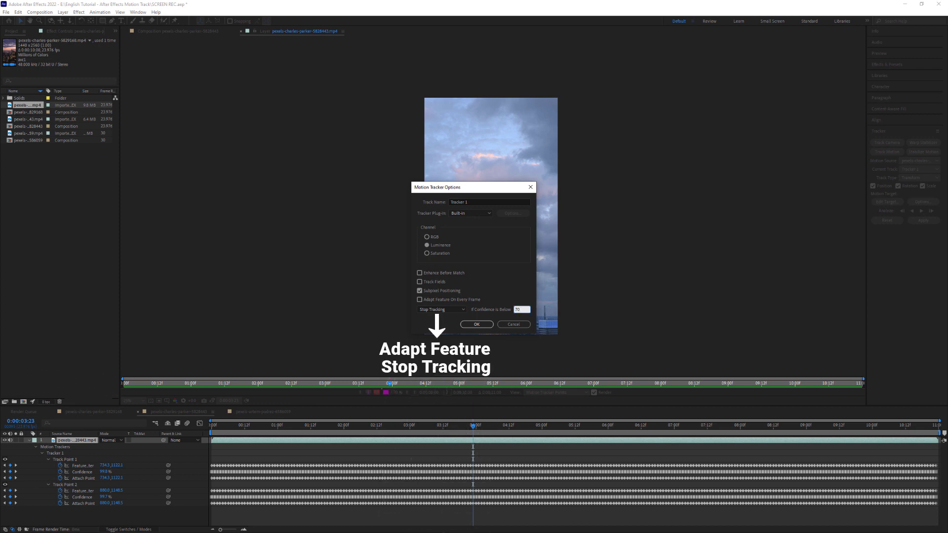
pyautogui.press('Return')
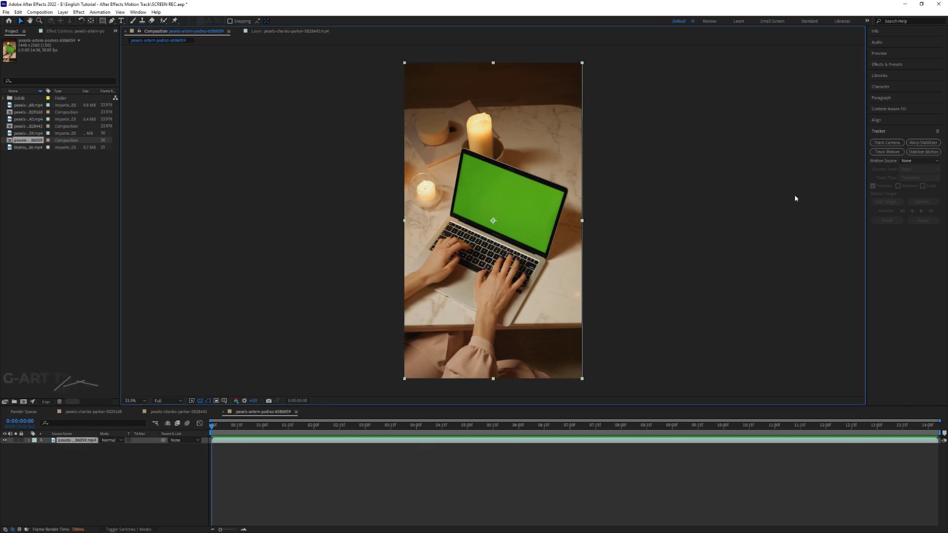
# Start a Perspective corner pin track on the laptop footage.
pyautogui.click(888, 153)
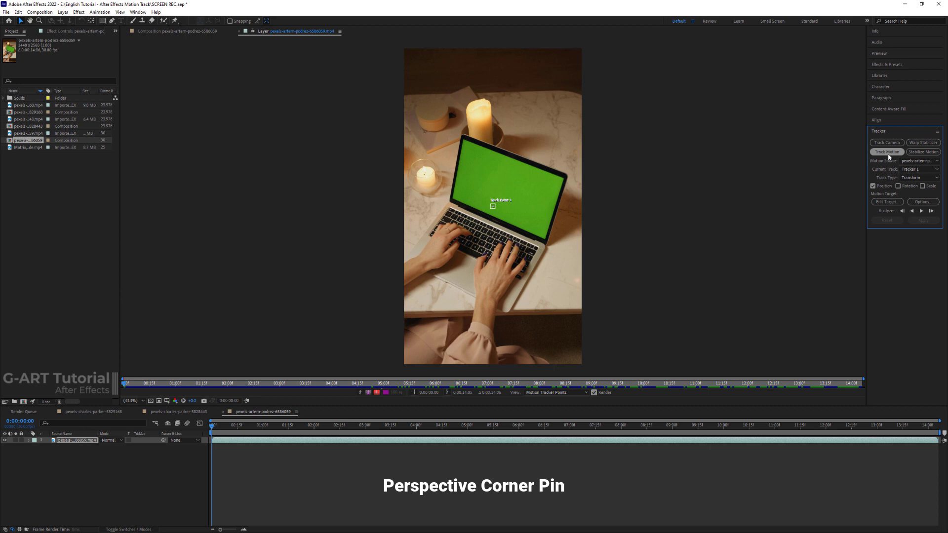
pyautogui.click(935, 178)
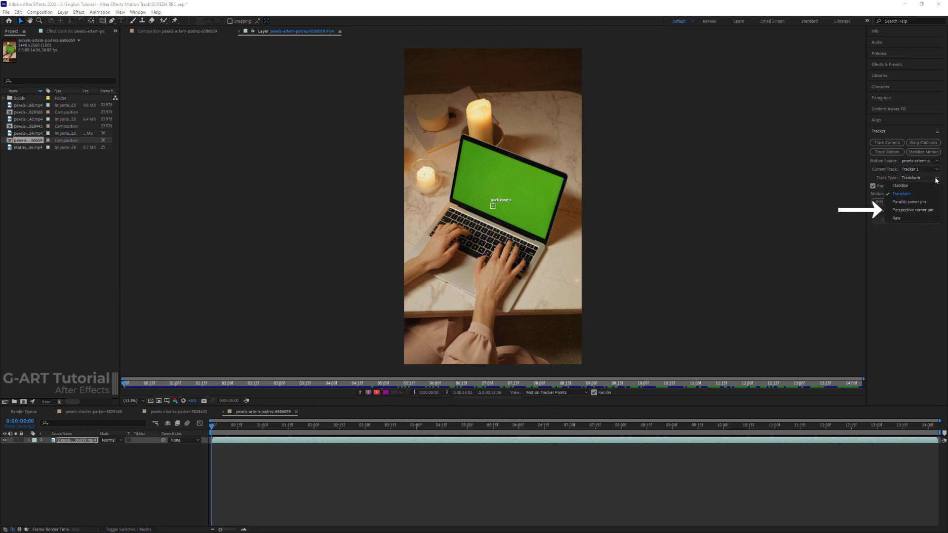
pyautogui.click(936, 212)
# Position the four track points on the corners of the laptop's green screen.
pyautogui.press('/')
pyautogui.moveTo(518, 192); pyautogui.dragTo(711, 128)
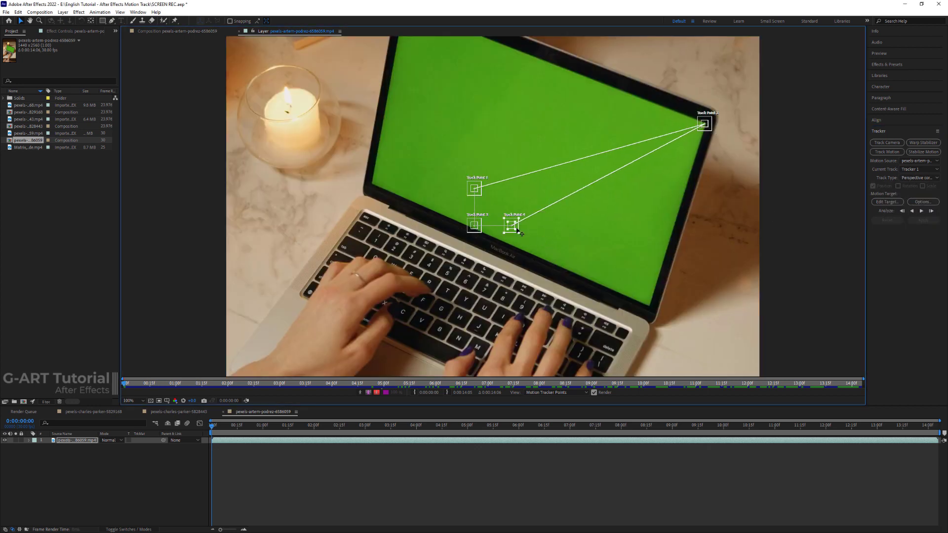
pyautogui.moveTo(514, 227); pyautogui.dragTo(658, 312)
pyautogui.moveTo(473, 188); pyautogui.dragTo(427, 92)
pyautogui.moveTo(457, 126); pyautogui.dragTo(468, 180)
pyautogui.press('v')
pyautogui.moveTo(438, 149); pyautogui.dragTo(414, 61)
pyautogui.moveTo(494, 282); pyautogui.dragTo(391, 241)
# Analyze the corner track forward and scrub the clip to review it.
pyautogui.click(921, 211)
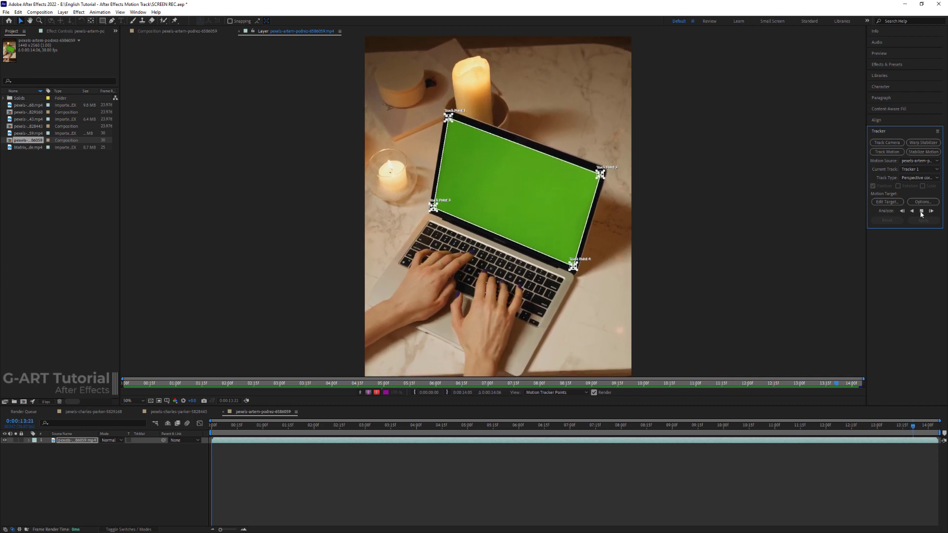
pyautogui.click(211, 427)
pyautogui.moveTo(211, 428); pyautogui.dragTo(403, 444)
# Add the Matrix clip above the laptop layer, make it the tracker target, and apply the corner pin.
pyautogui.press('Home')
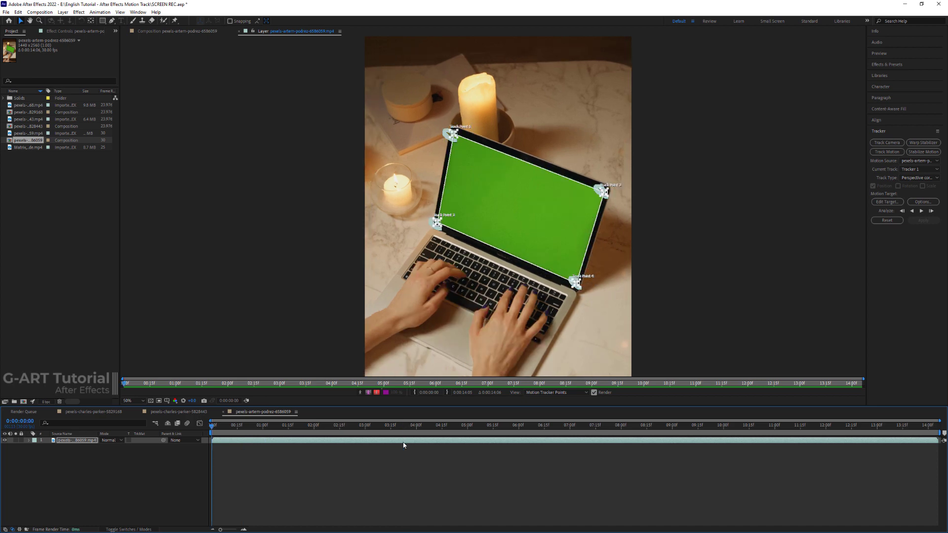
pyautogui.moveTo(28, 147); pyautogui.dragTo(77, 441)
pyautogui.click(68, 446)
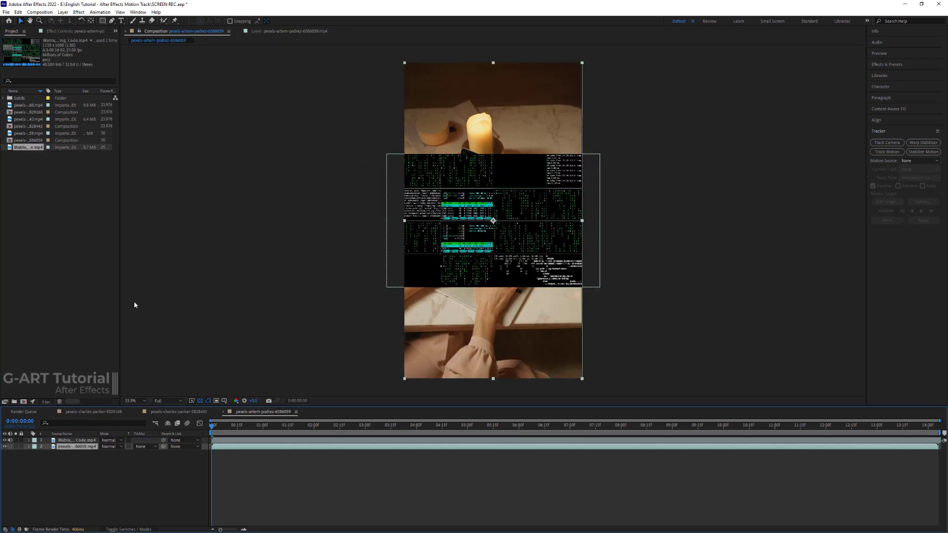
pyautogui.click(295, 33)
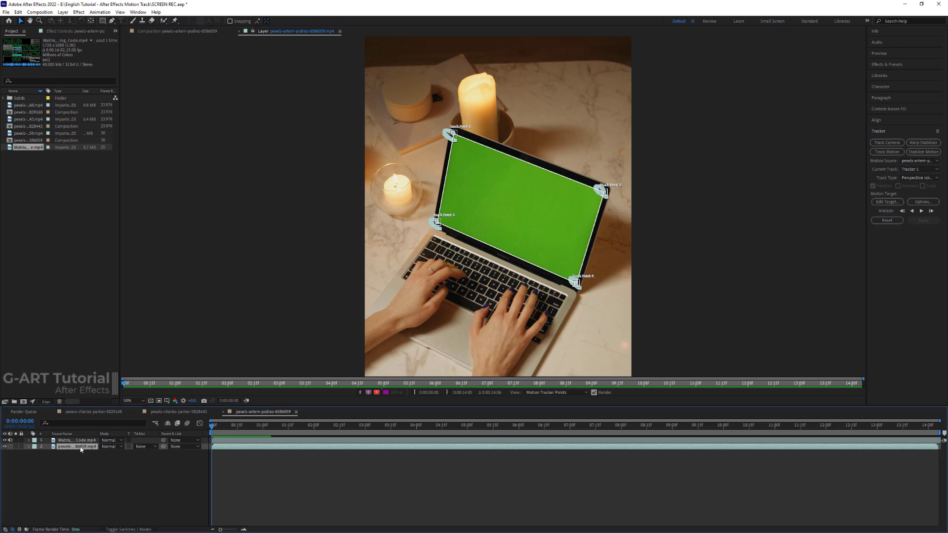
pyautogui.click(887, 201)
pyautogui.click(486, 284)
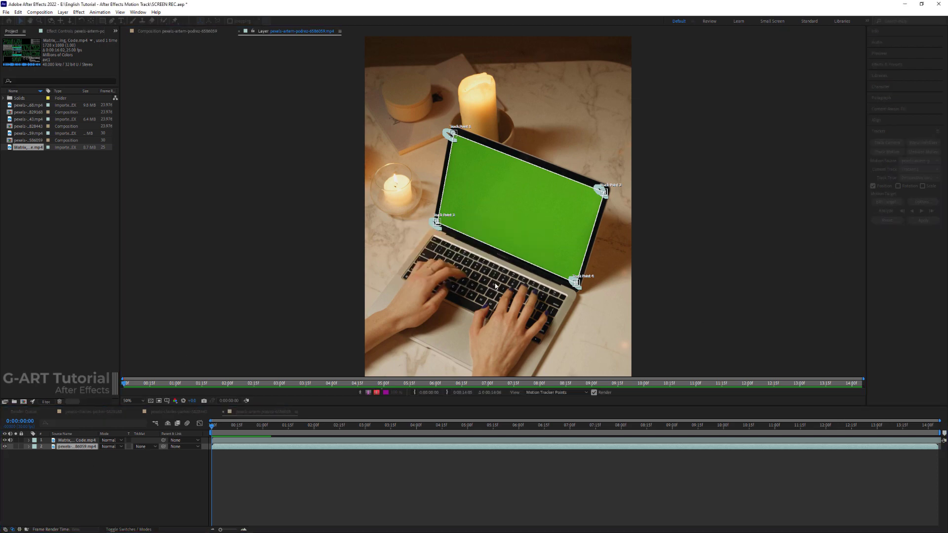
pyautogui.click(923, 220)
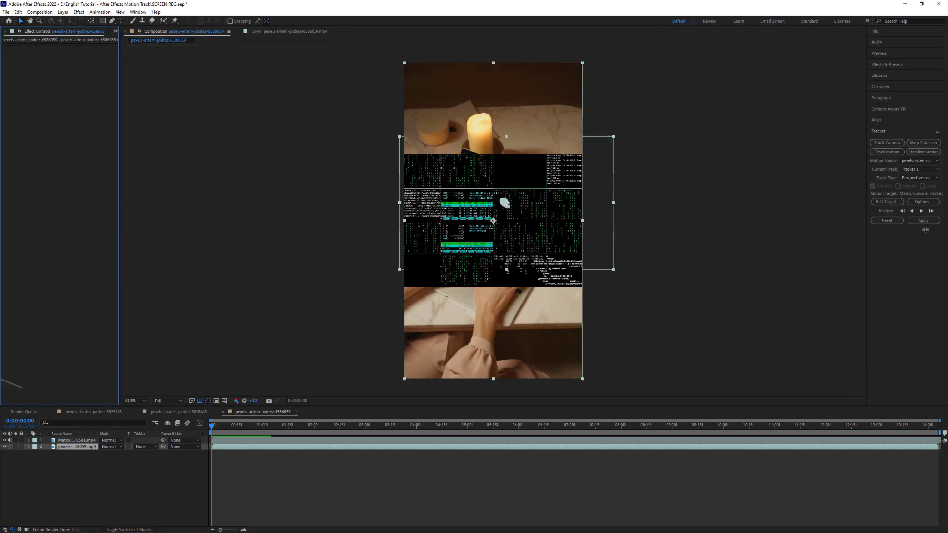